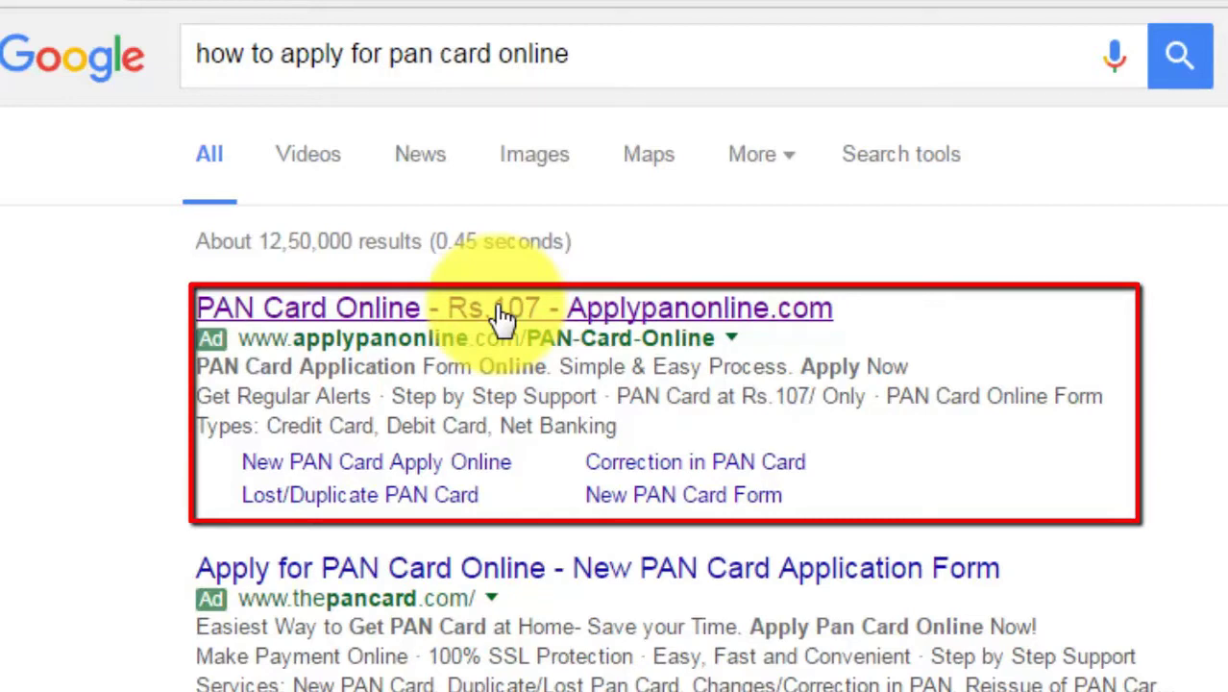
# Step: Open the 'PAN Card Online - Rs.107 - Applypanonline.com' ad from the Google results
pyautogui.click(320, 327)
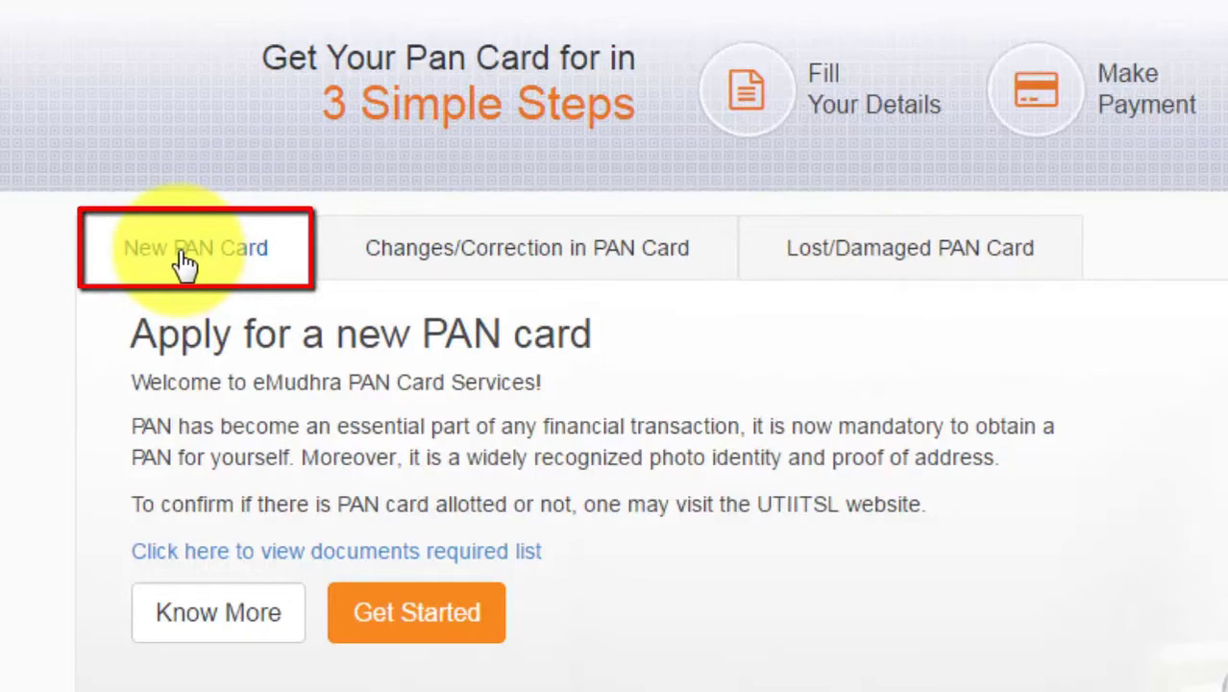
# Step: Start a new PAN card application with Get Started on the New PAN Card tab
pyautogui.click(426, 625)
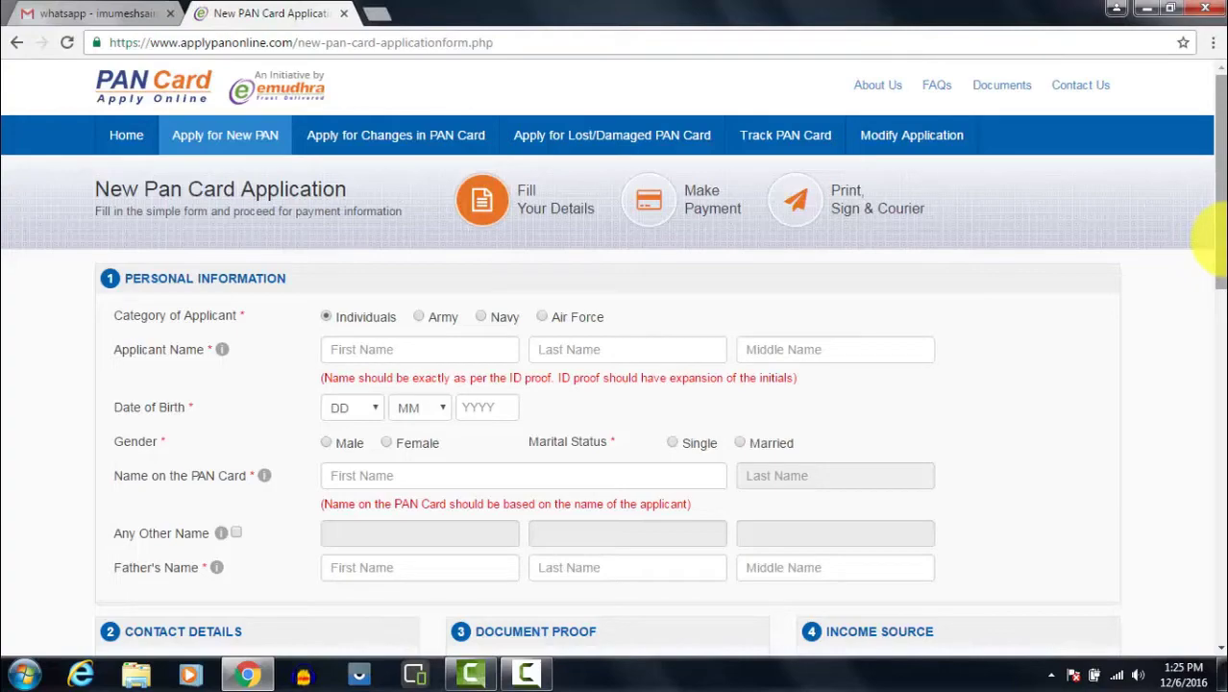
# Step: Enter the applicant's first, last and middle names in the Applicant Name fields
pyautogui.scroll(-1, 1215, 240)
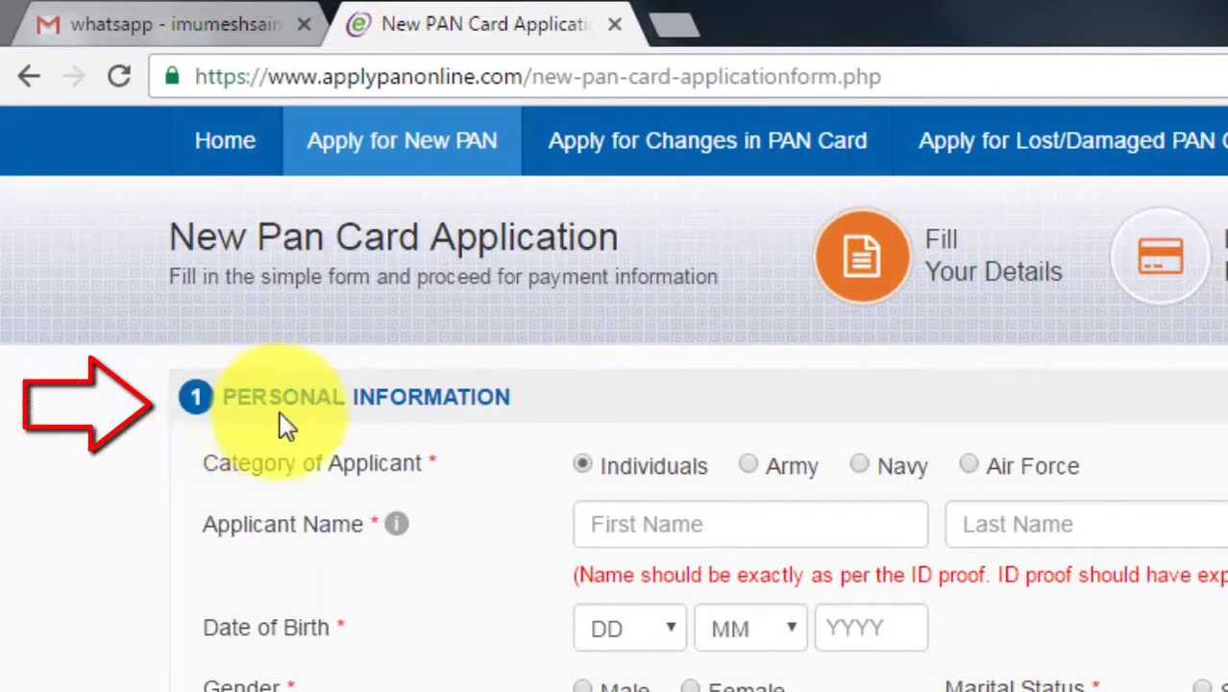
pyautogui.click(653, 529)
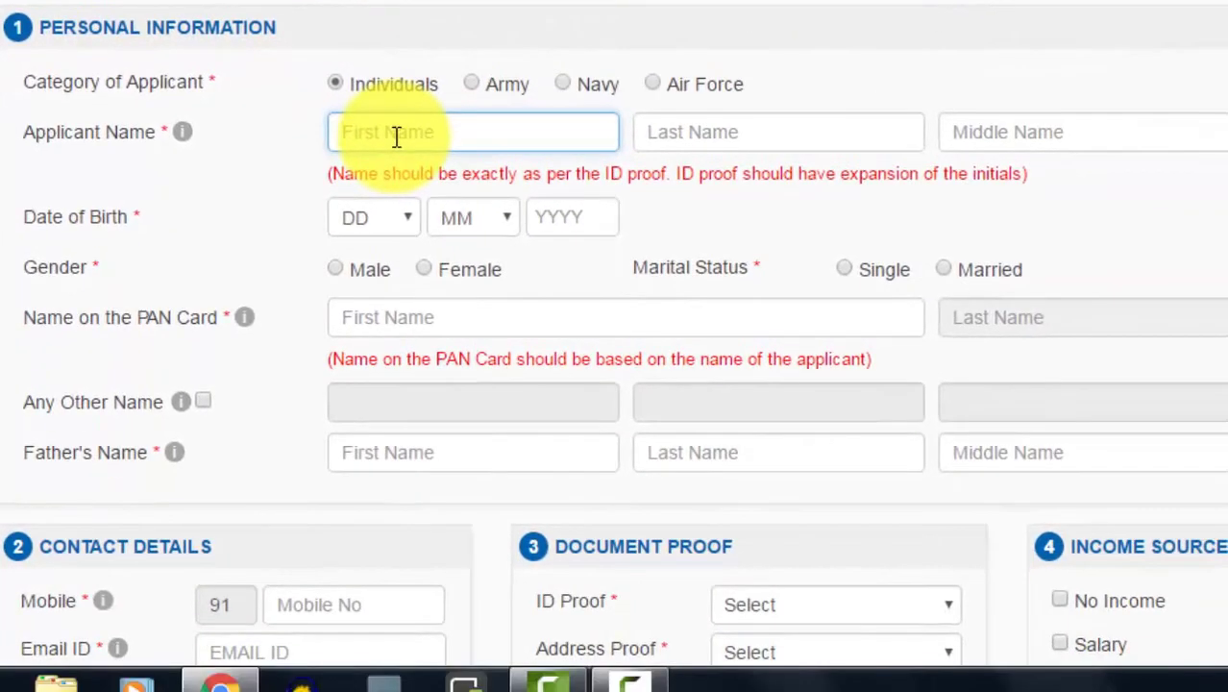
pyautogui.press('Tab')
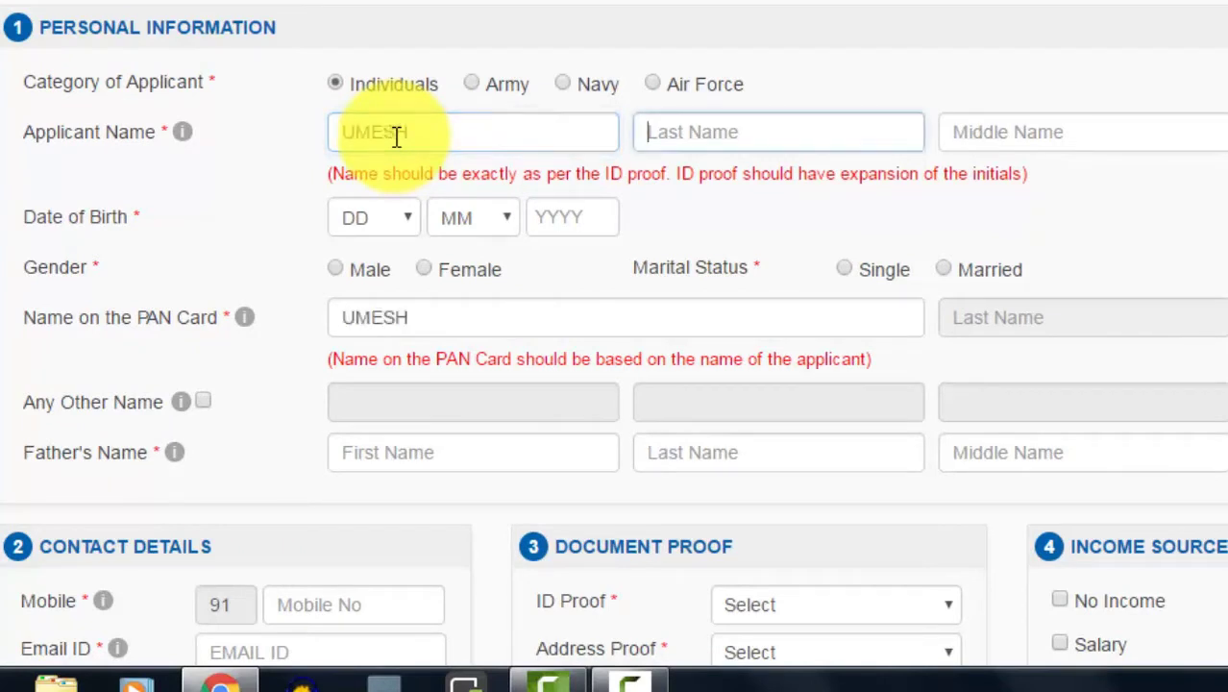
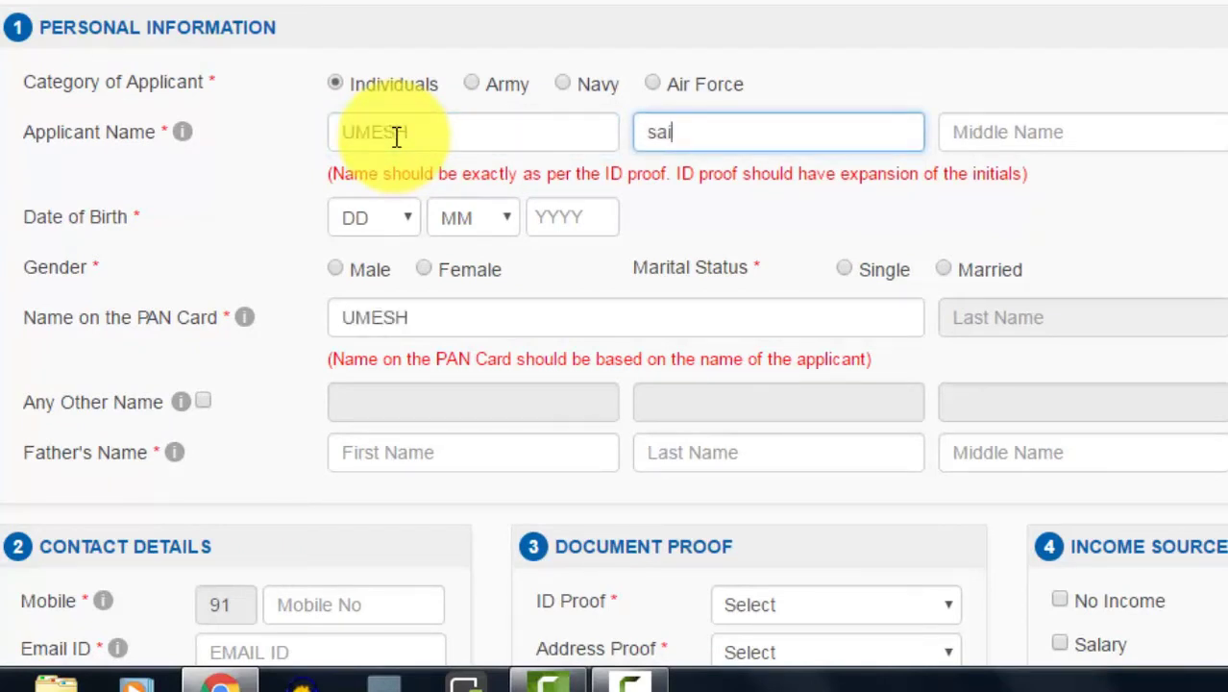
pyautogui.press('Tab')
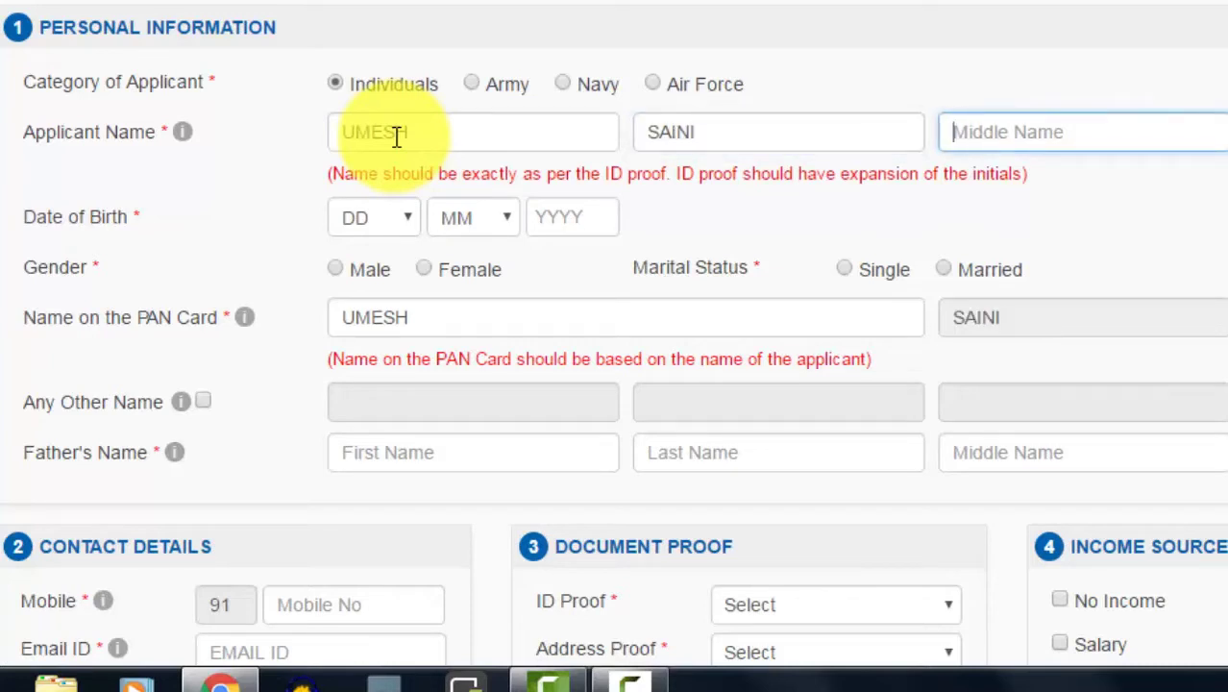
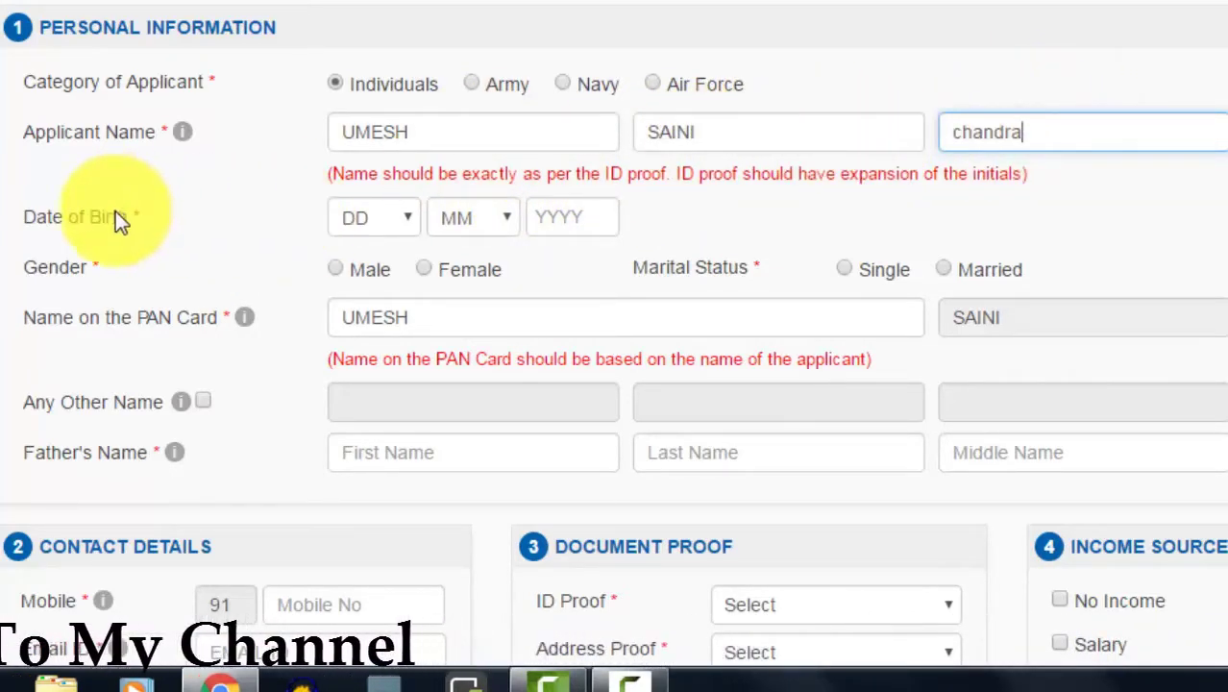
# Step: Set the applicant's date of birth, gender Male and marital status Married
pyautogui.click(406, 229)
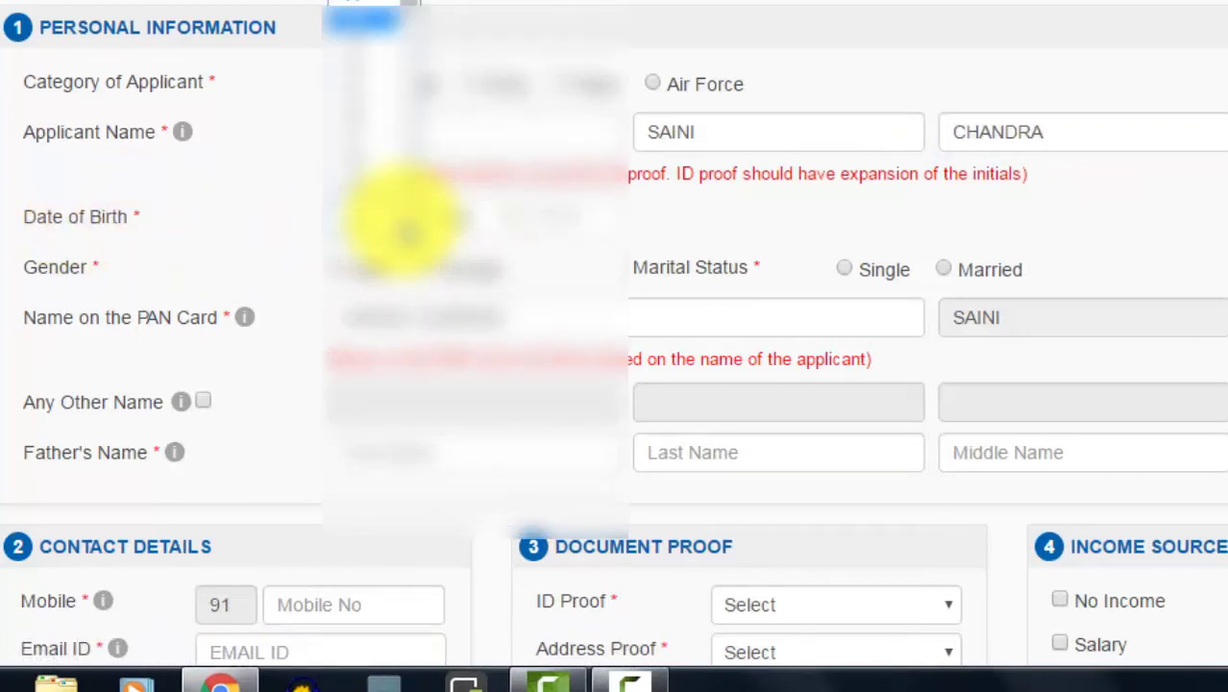
pyautogui.click(493, 226)
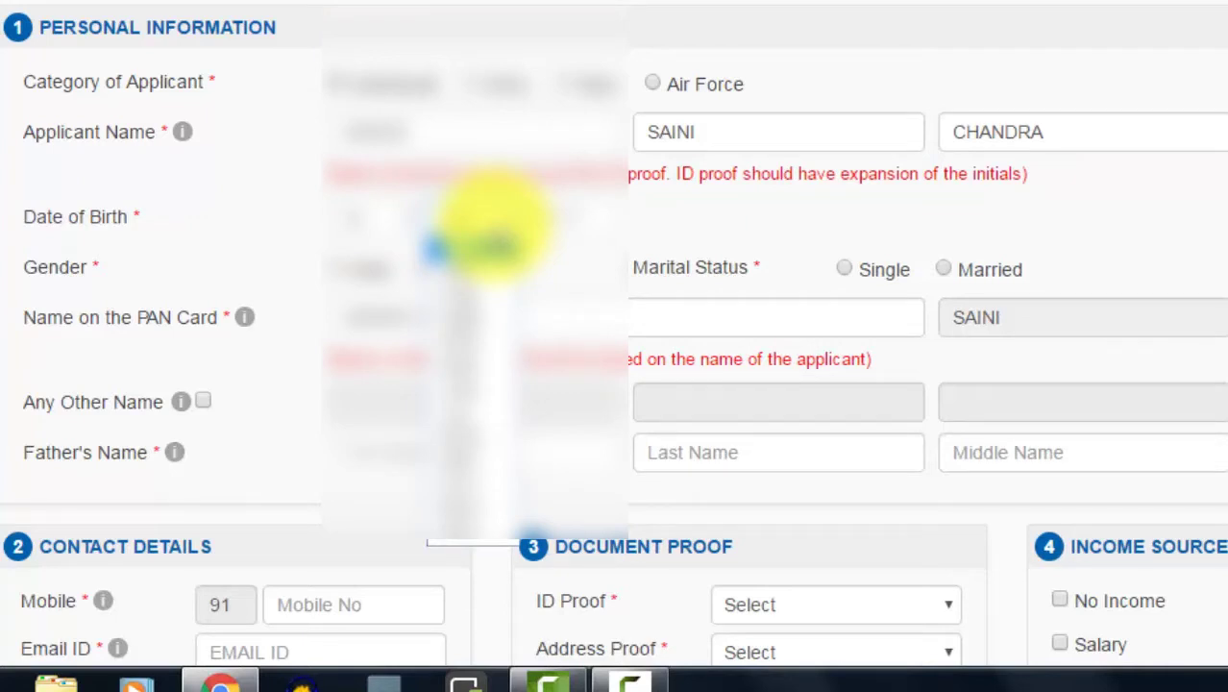
pyautogui.click(493, 235)
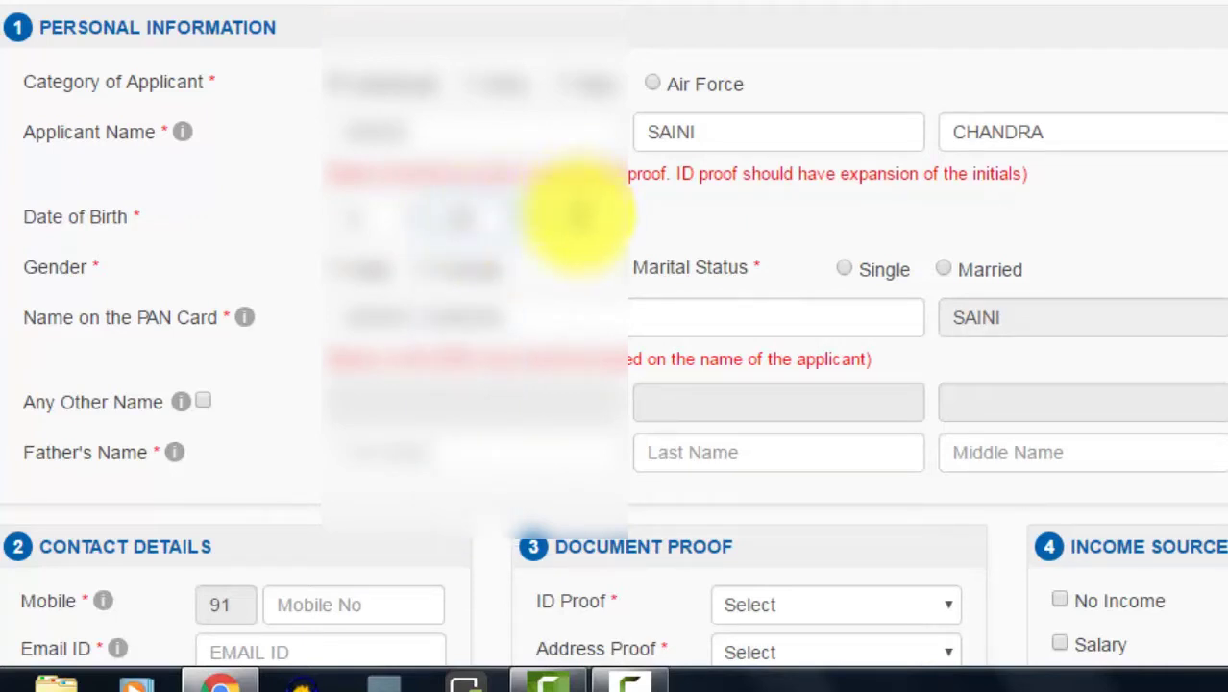
pyautogui.click(572, 218)
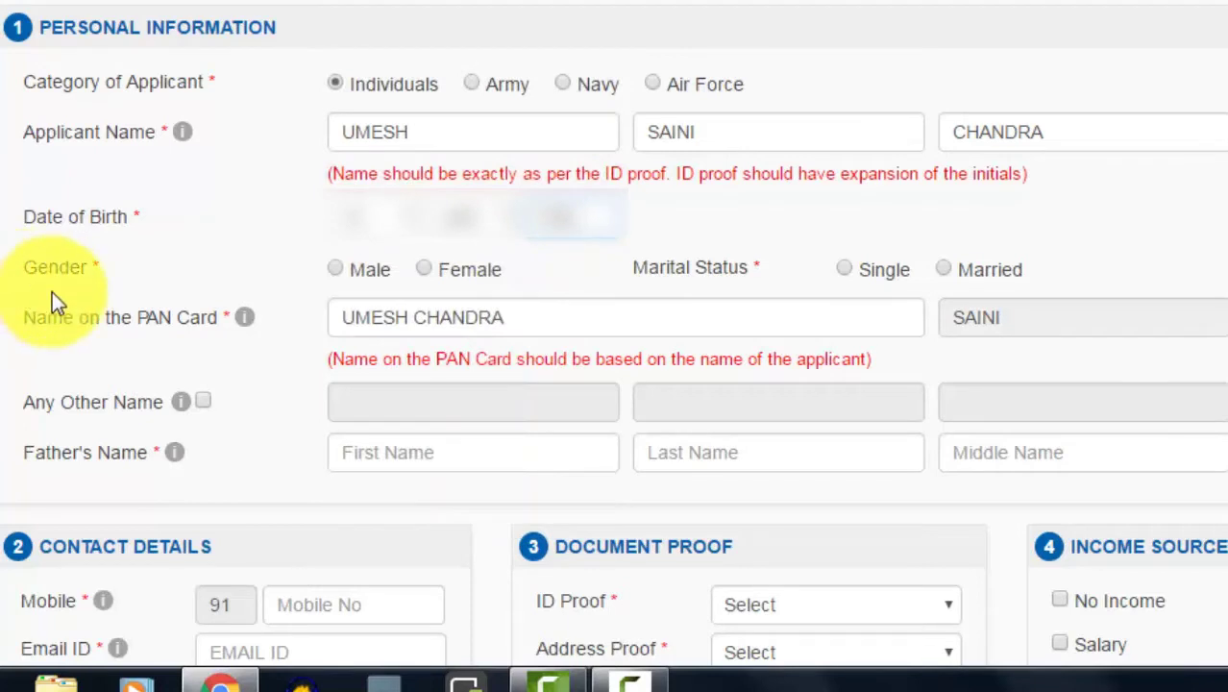
pyautogui.click(336, 269)
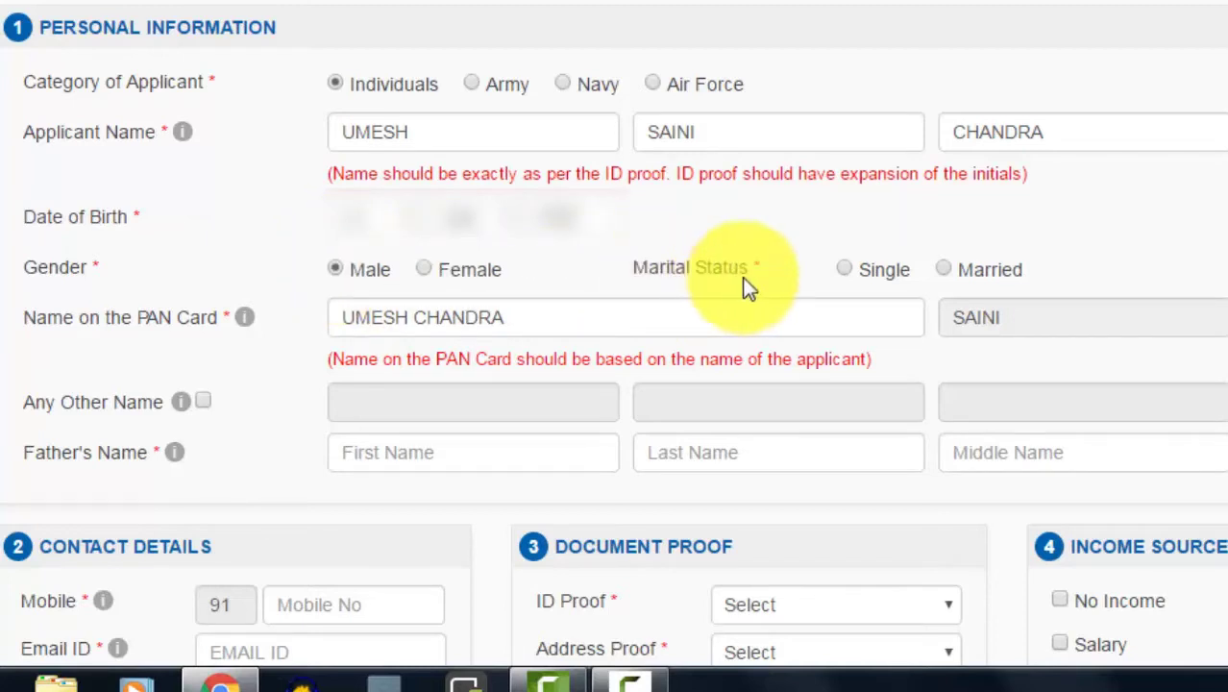
pyautogui.click(944, 271)
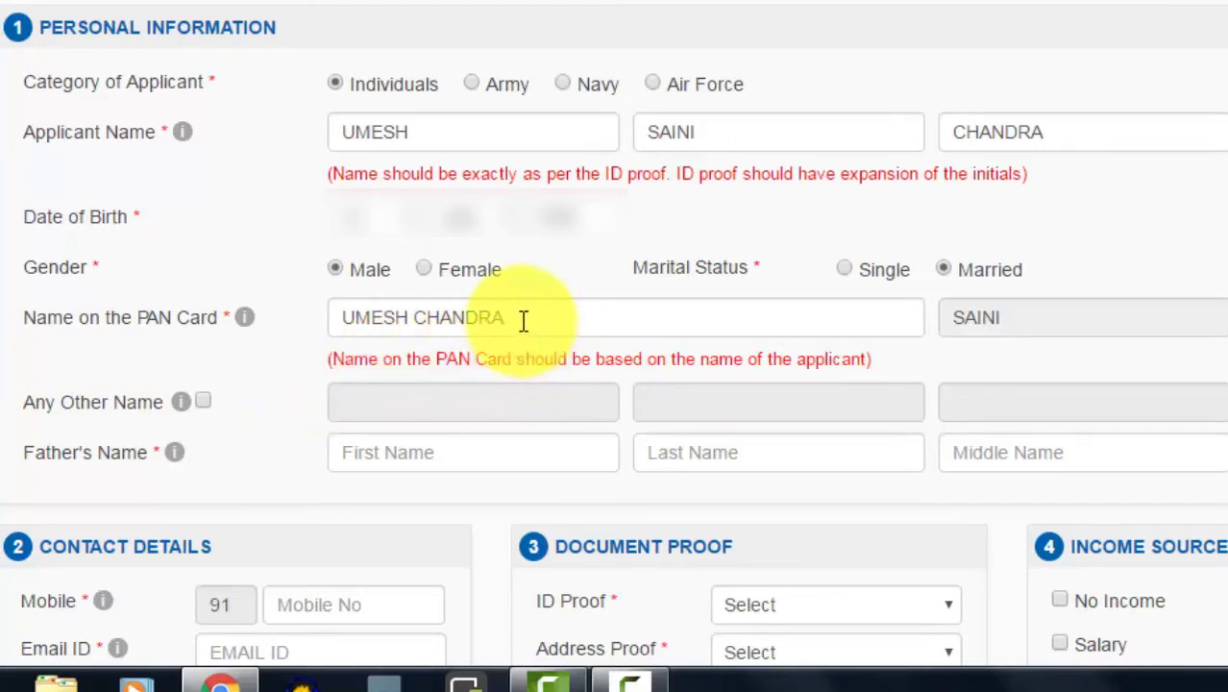
# Step: Enter the father's first, last and middle names
pyautogui.click(454, 453)
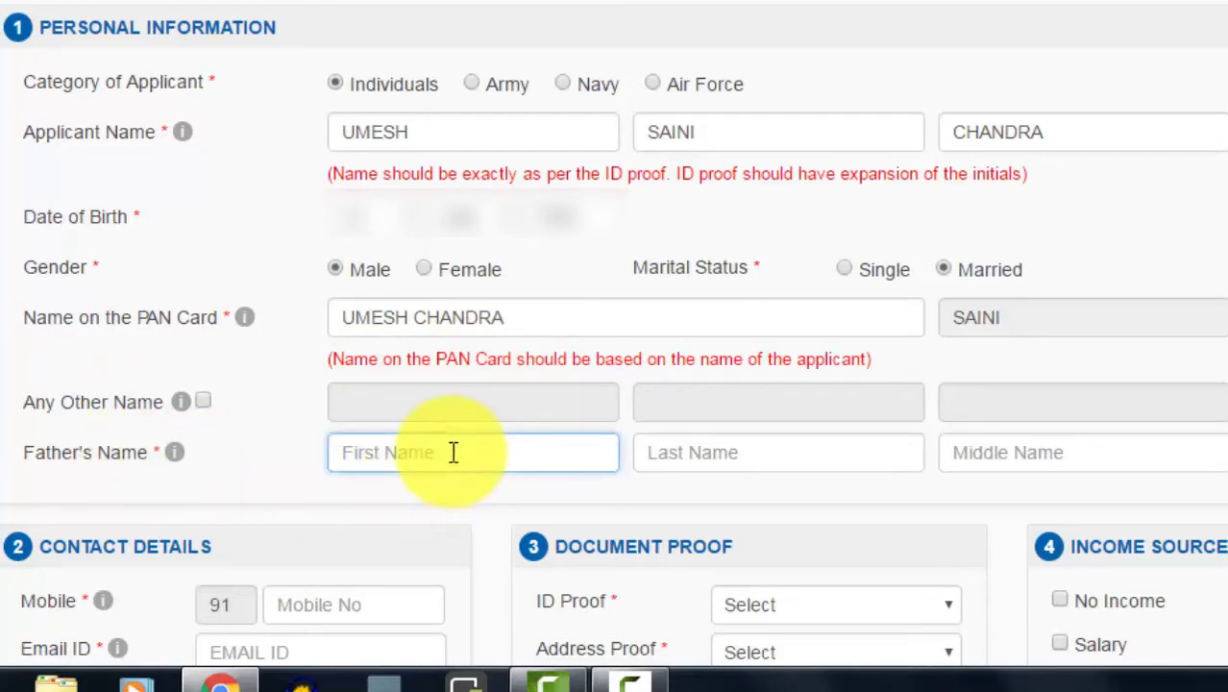
pyautogui.press('Tab')
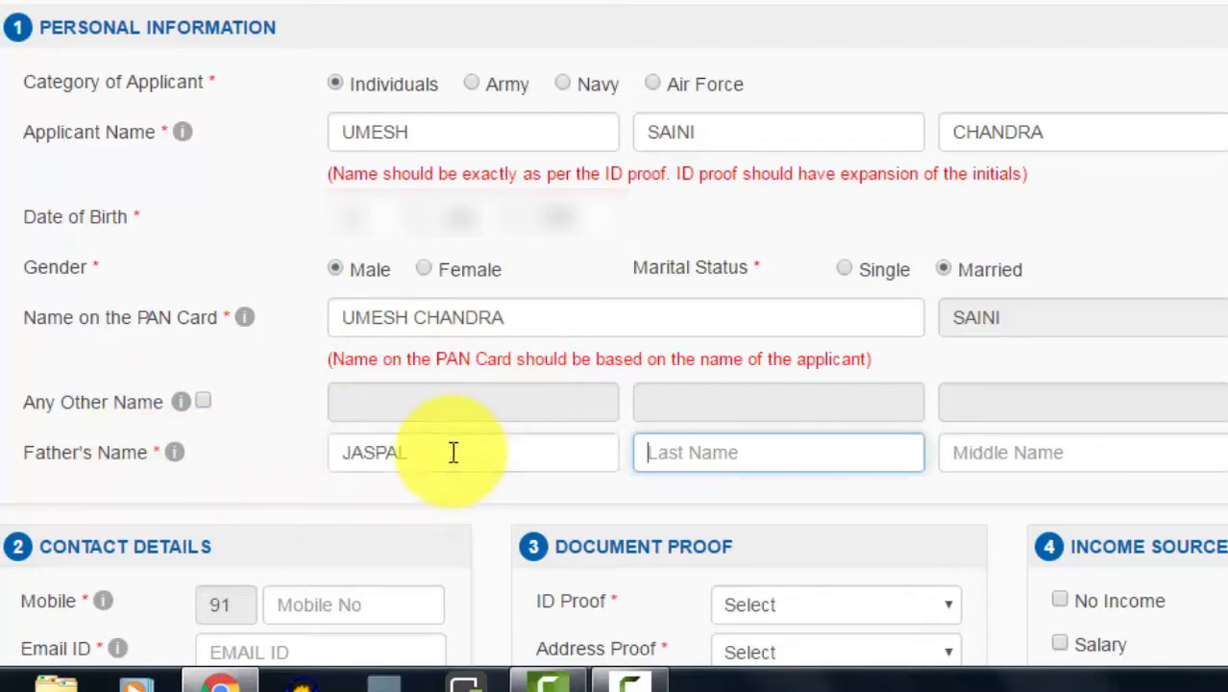
pyautogui.press('Tab')
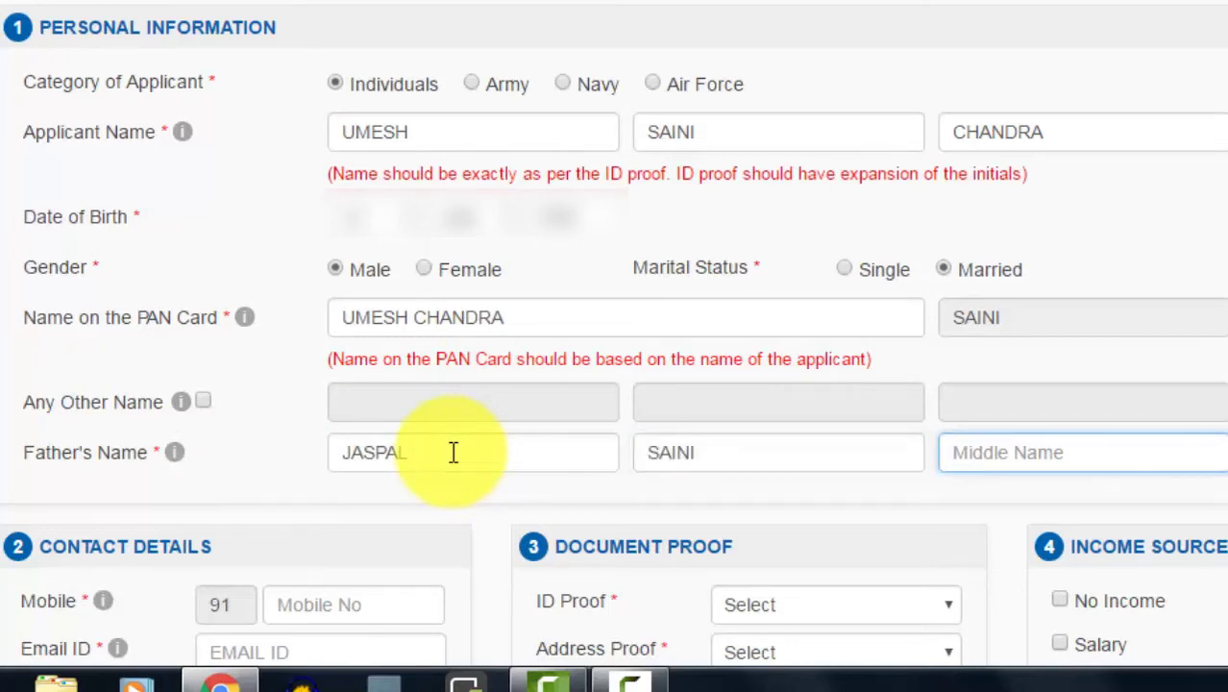
pyautogui.scroll(-5, 454, 453)
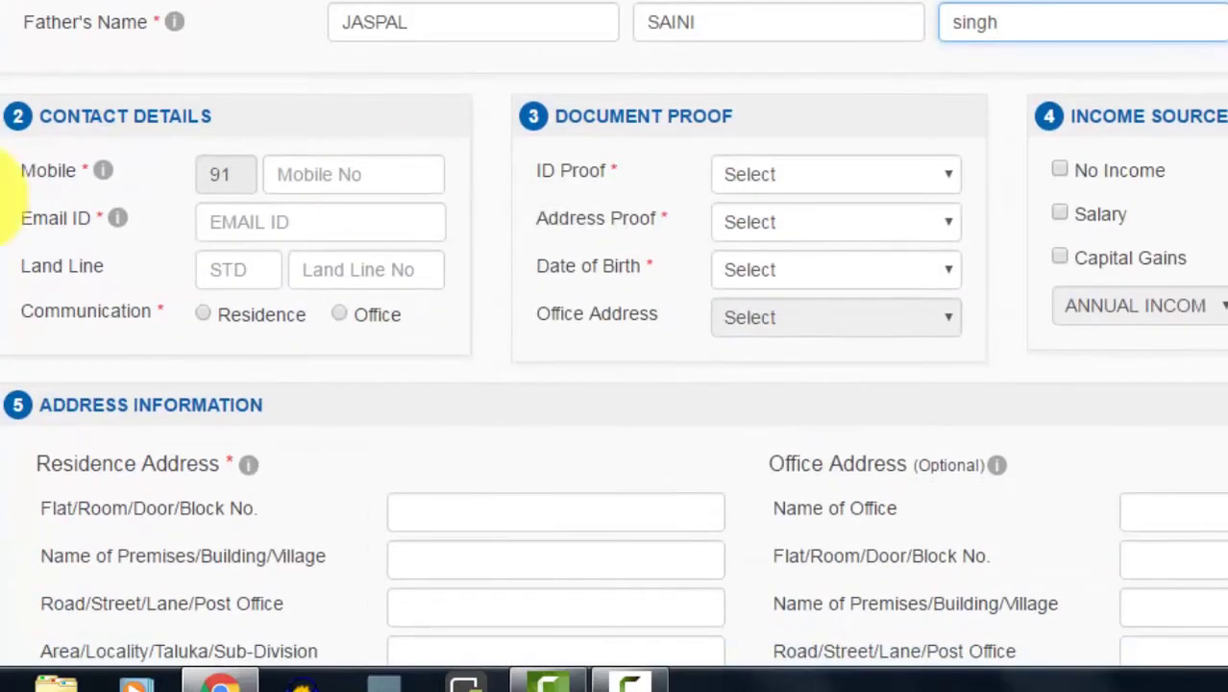
# Step: Enter the applicant's mobile number and e-mail address, and choose Residence for communication
pyautogui.click(323, 178)
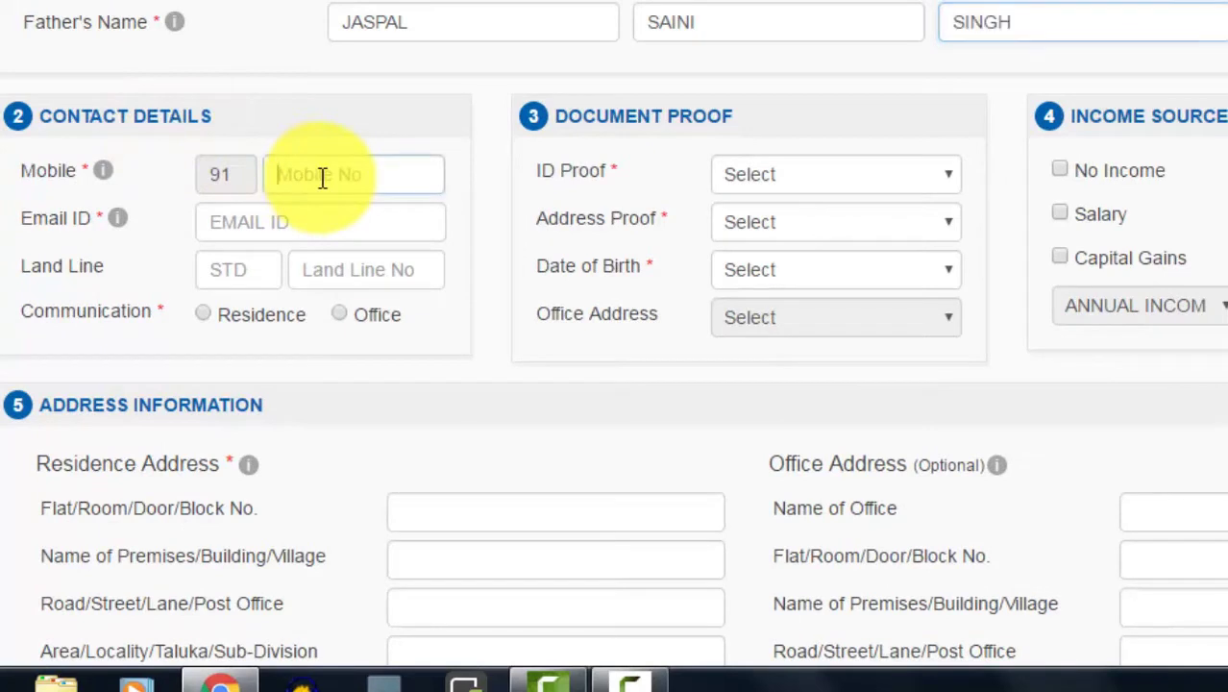
pyautogui.click(231, 217)
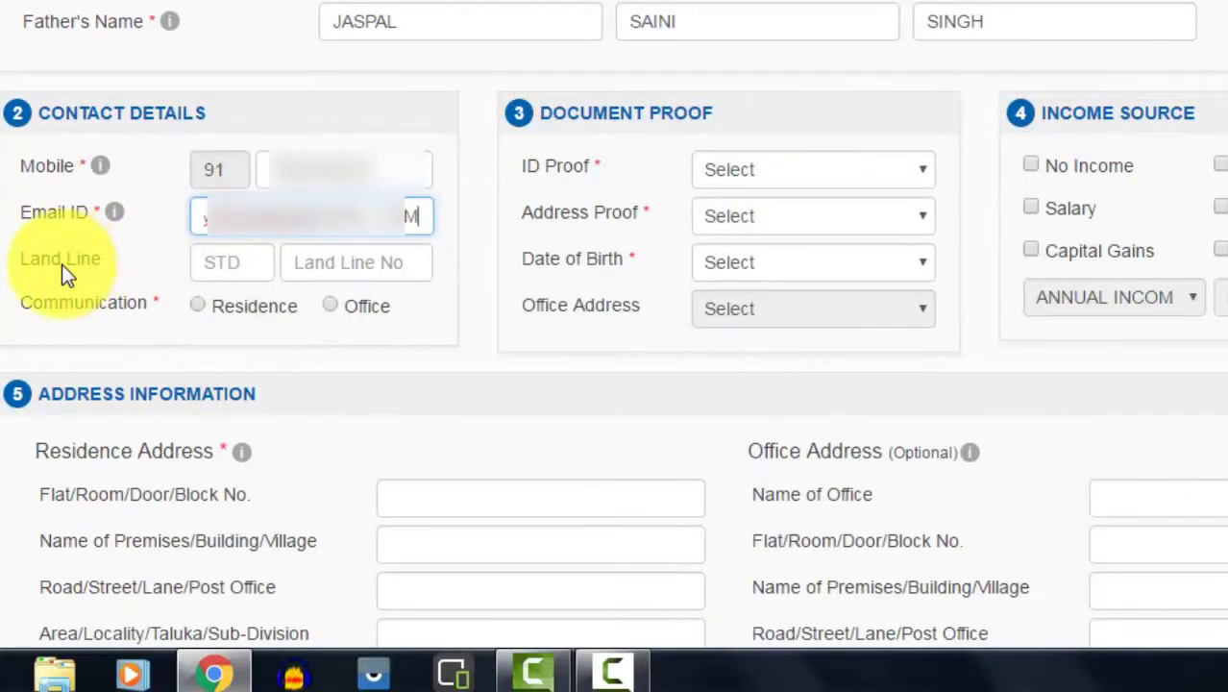
pyautogui.click(320, 276)
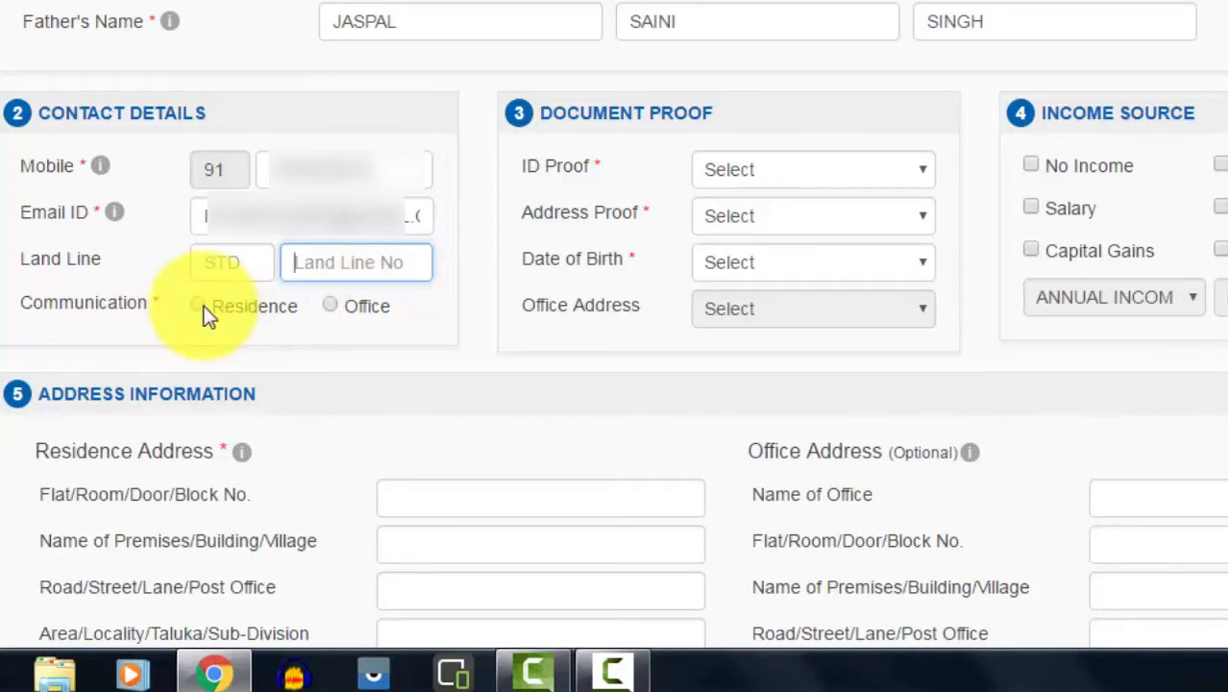
pyautogui.click(198, 305)
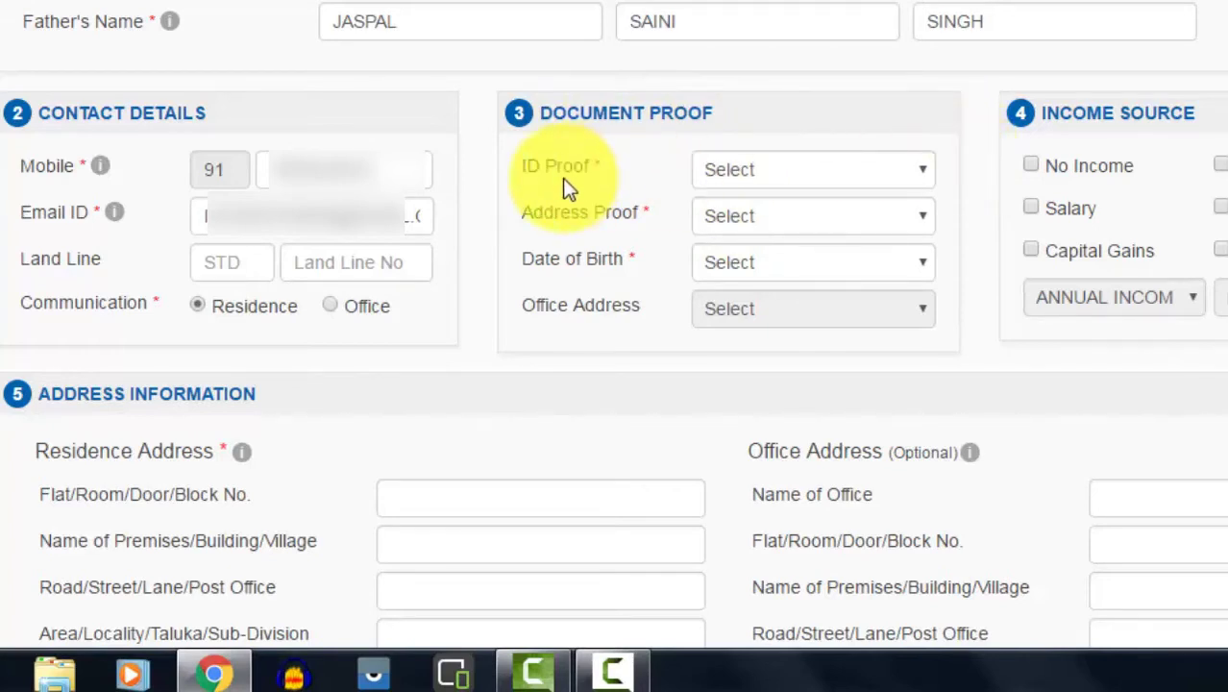
# Step: Choose Voters Identity Card for ID and address proof, Matriculation certificate for date-of-birth proof
pyautogui.click(928, 189)
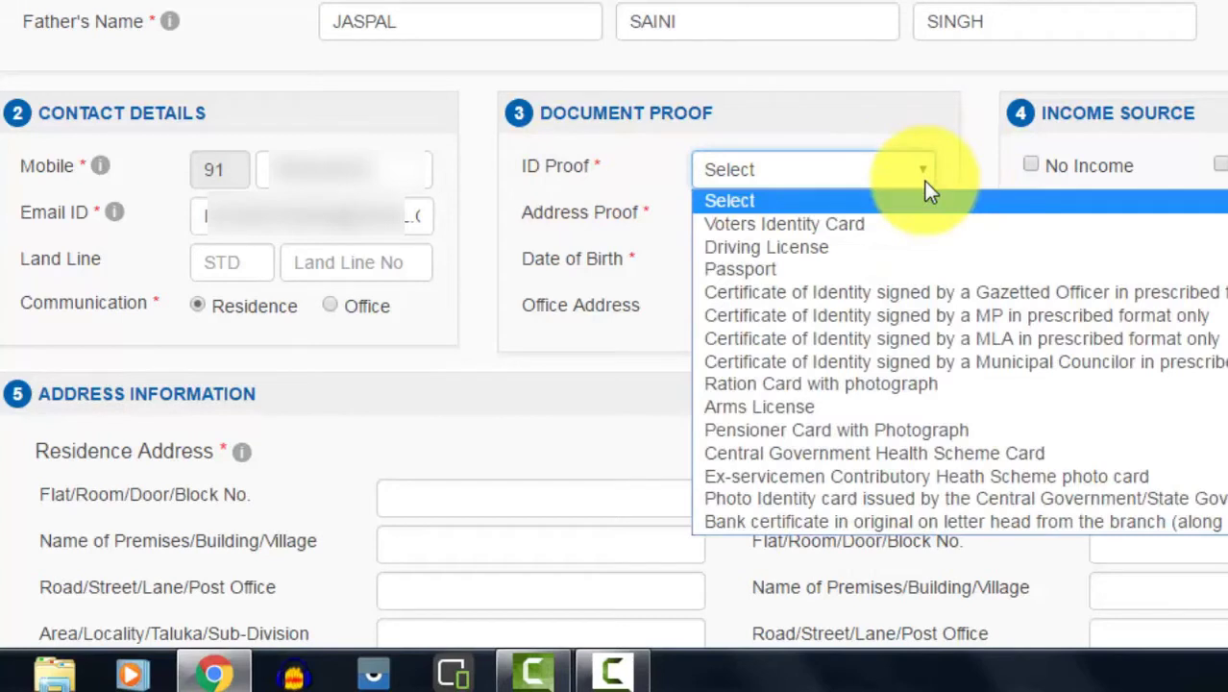
pyautogui.click(801, 223)
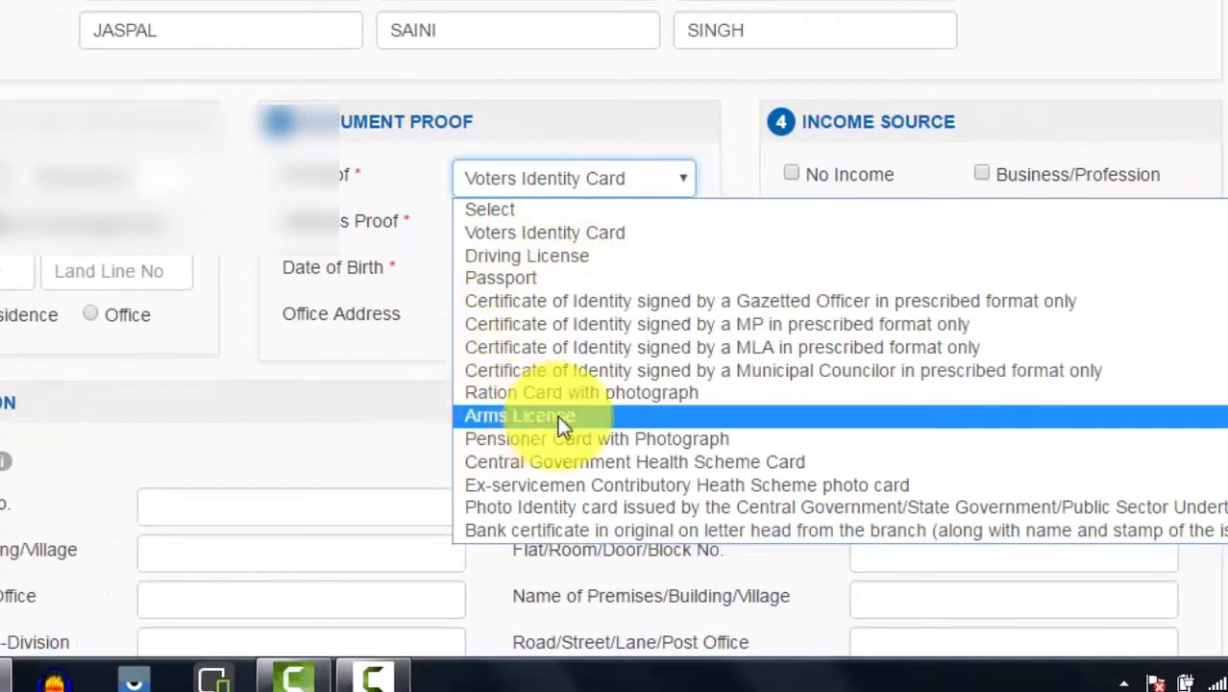
pyautogui.click(584, 238)
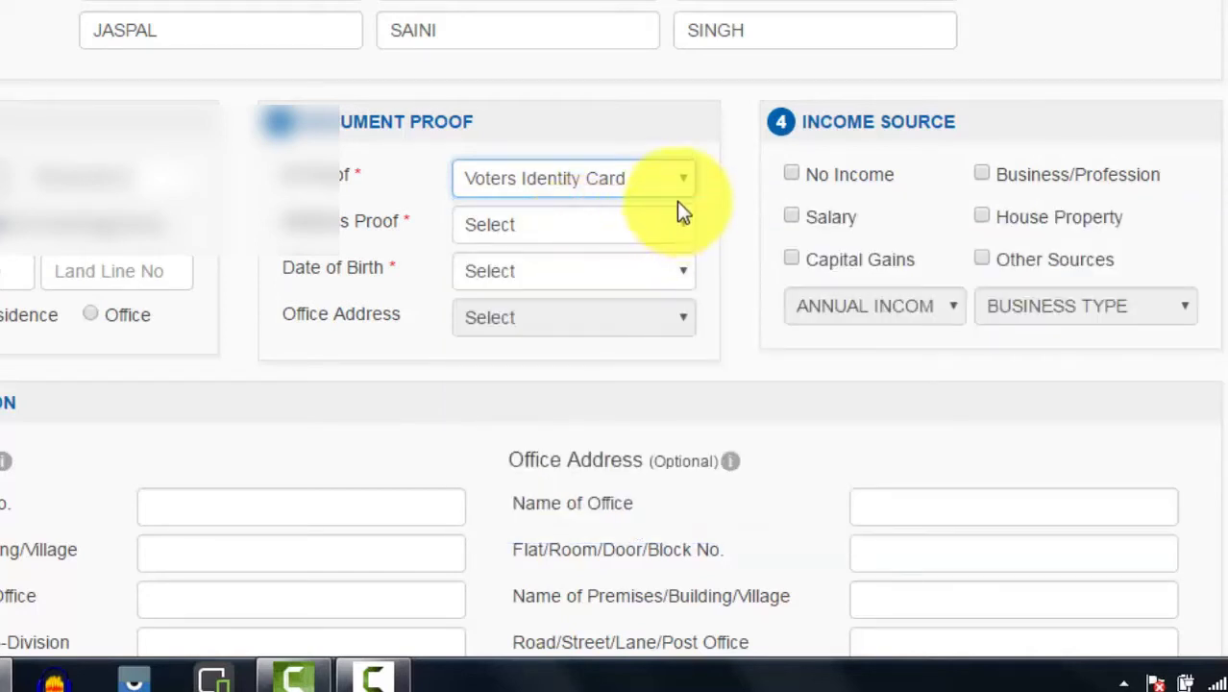
pyautogui.click(682, 233)
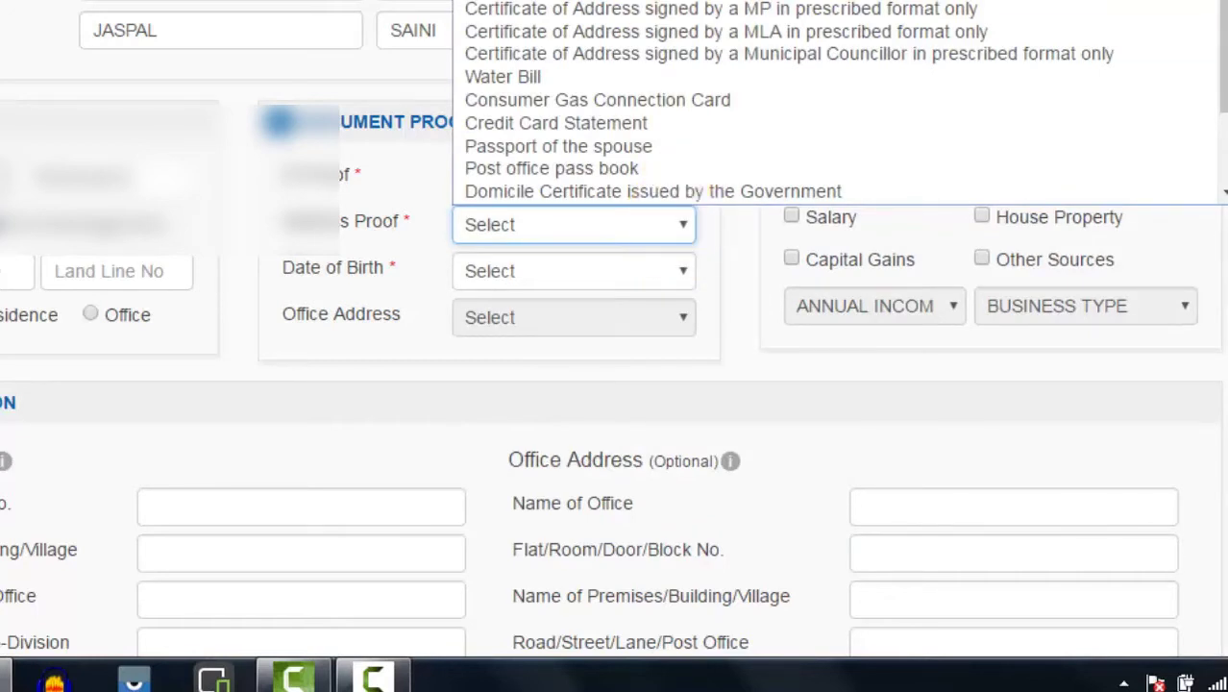
pyautogui.press('Return')
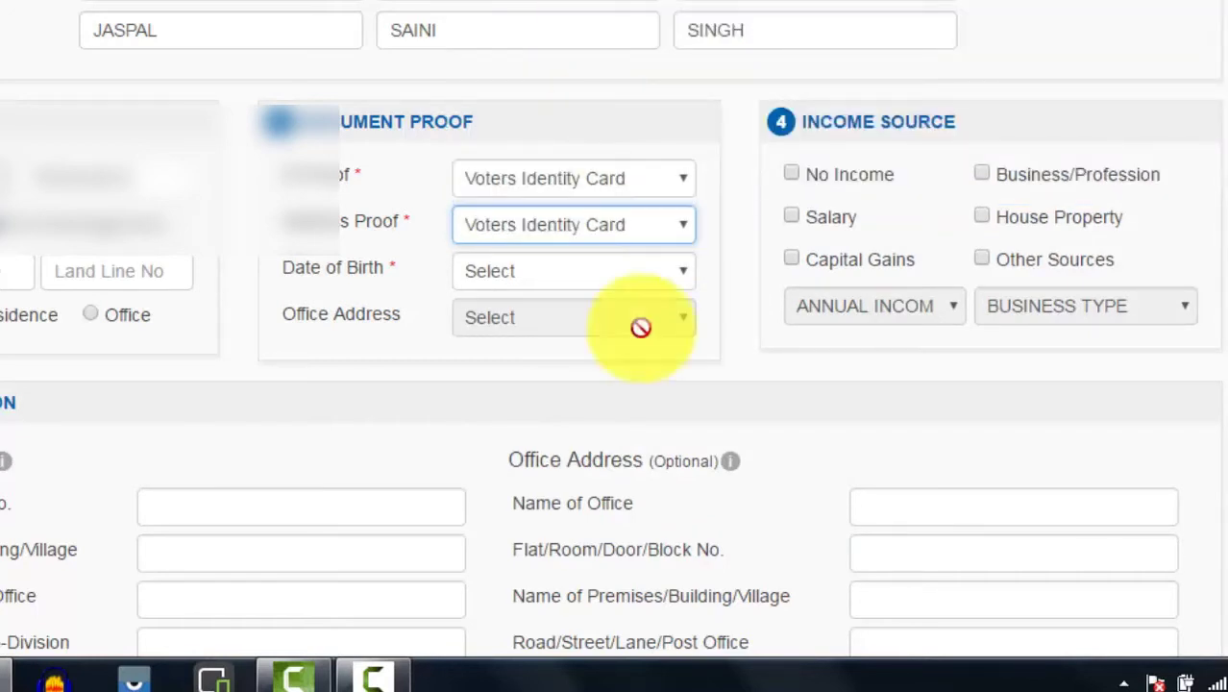
pyautogui.click(675, 272)
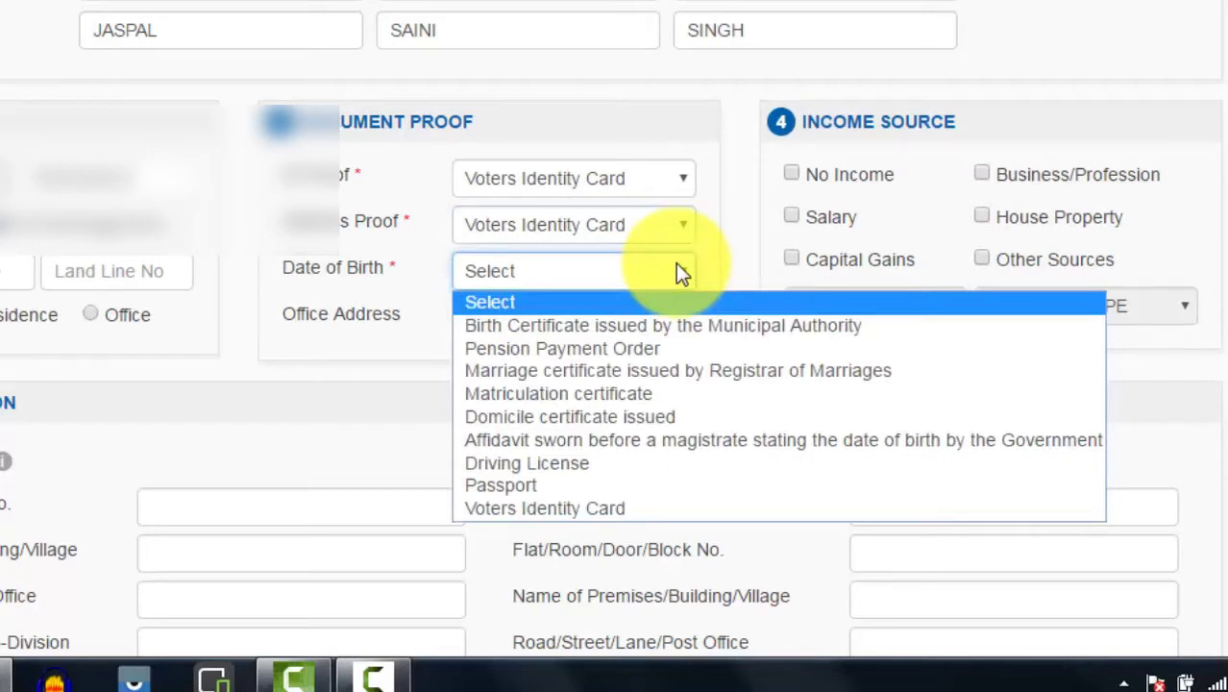
pyautogui.click(585, 394)
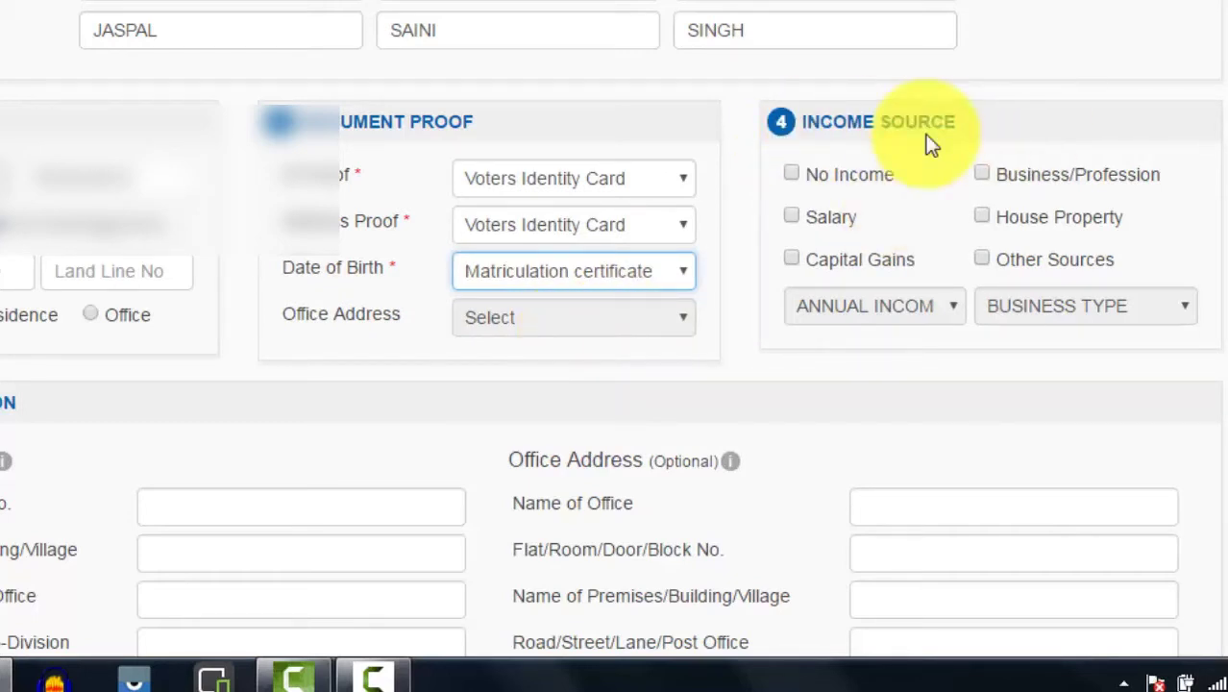
# Step: Tick Salary as income source and set annual income to Less Than 3,00,000
pyautogui.click(794, 216)
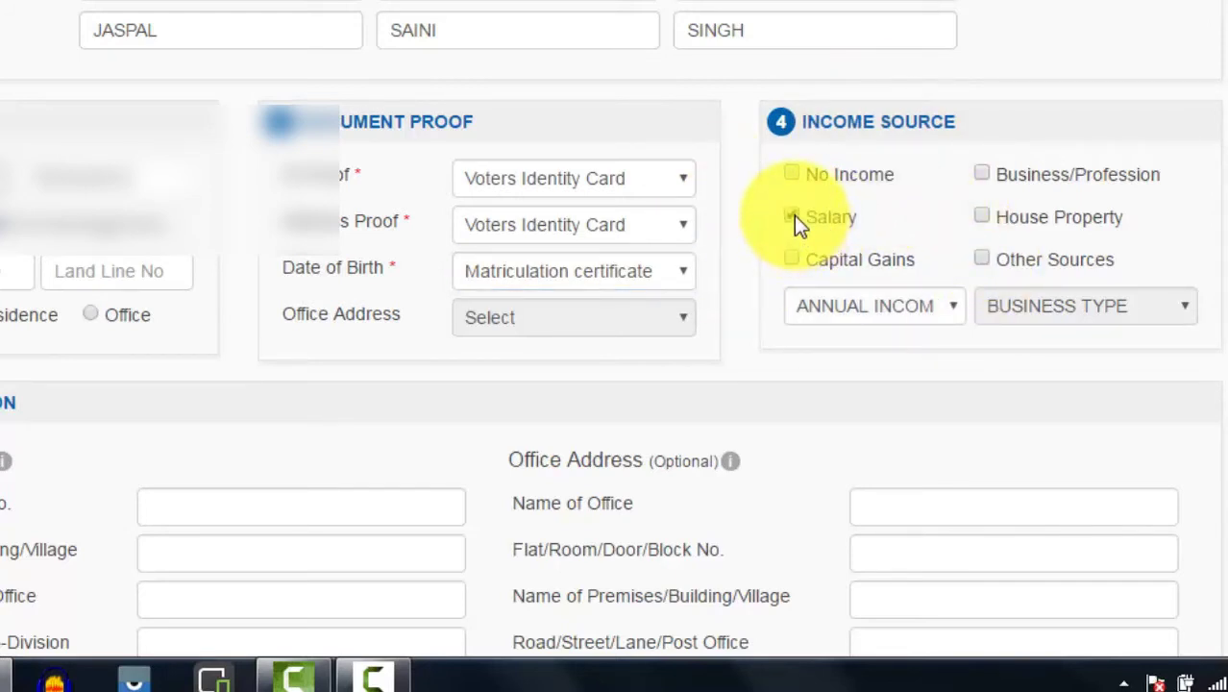
pyautogui.click(951, 309)
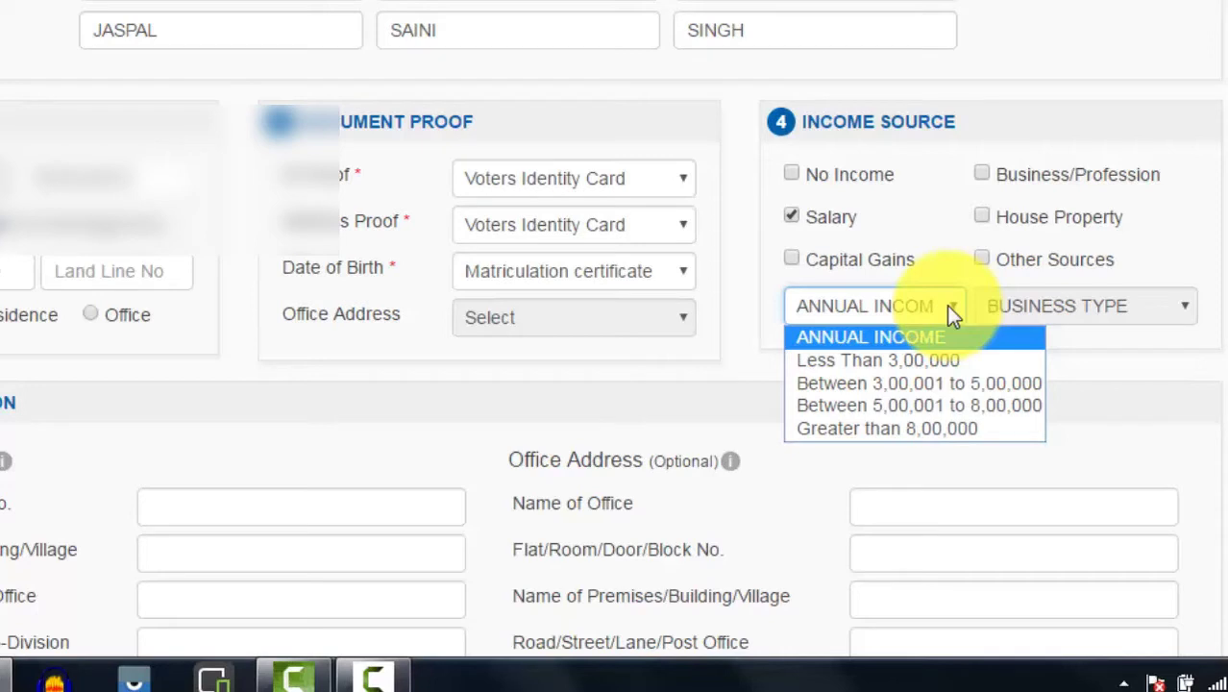
pyautogui.click(919, 359)
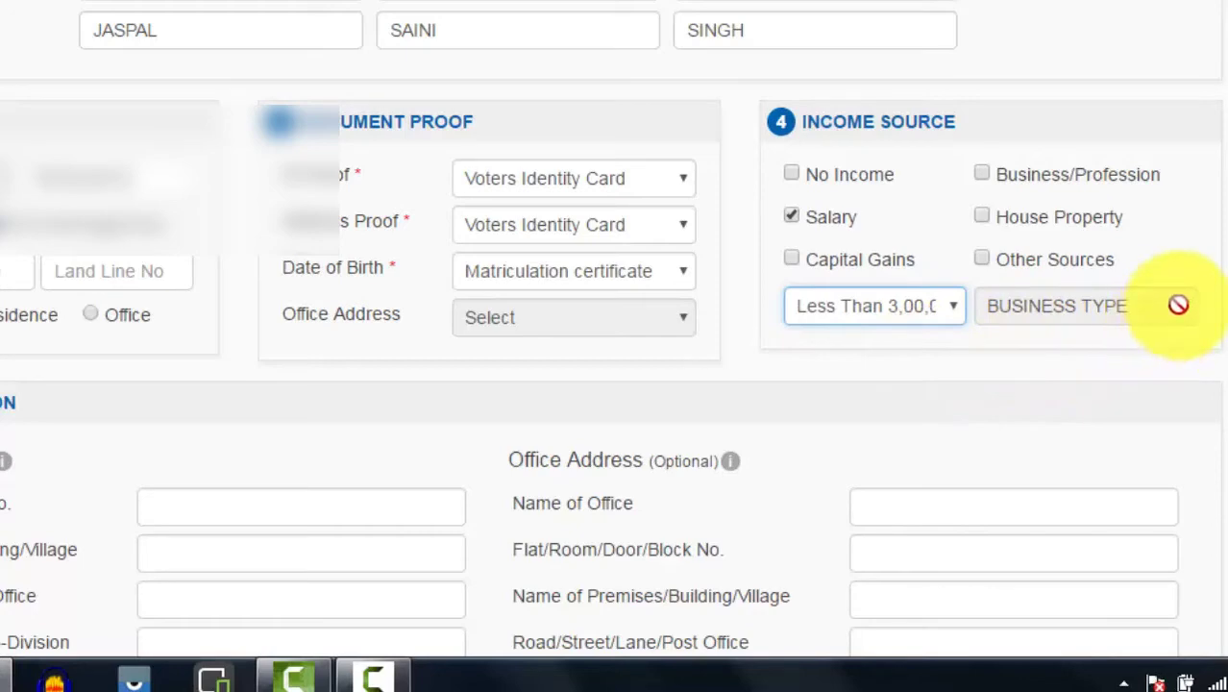
pyautogui.scroll(-3, 1177, 304)
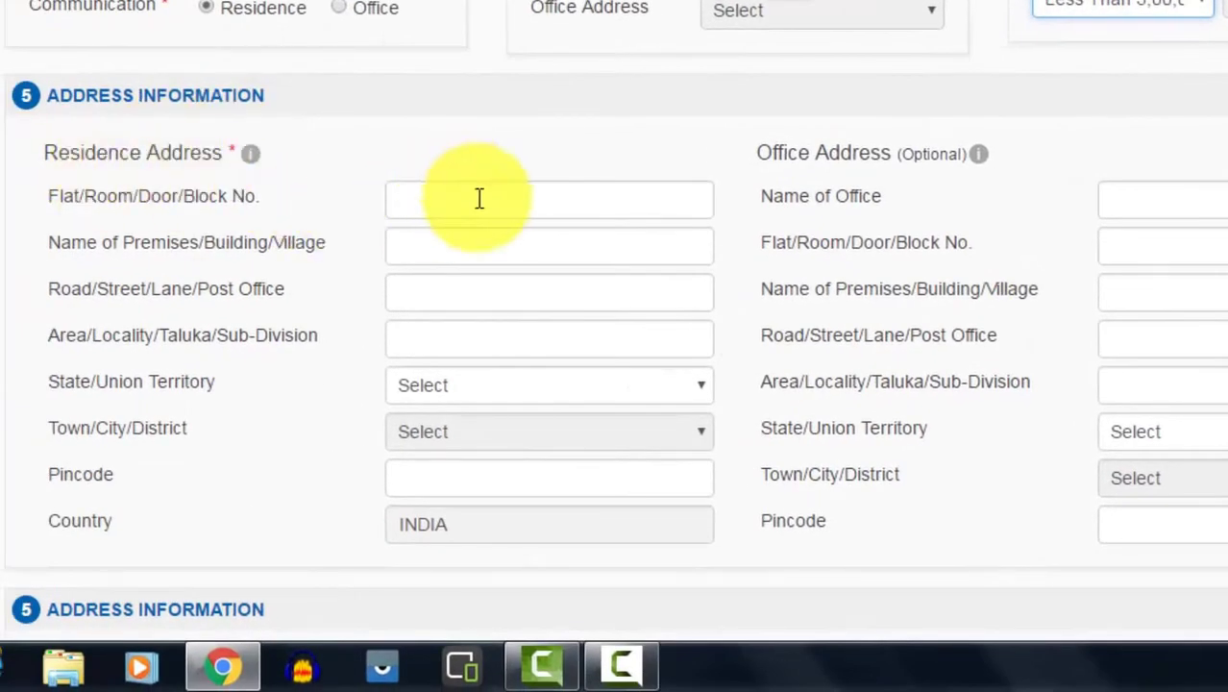
# Step: Enter the residence flat number, road or street, and area or locality
pyautogui.click(478, 198)
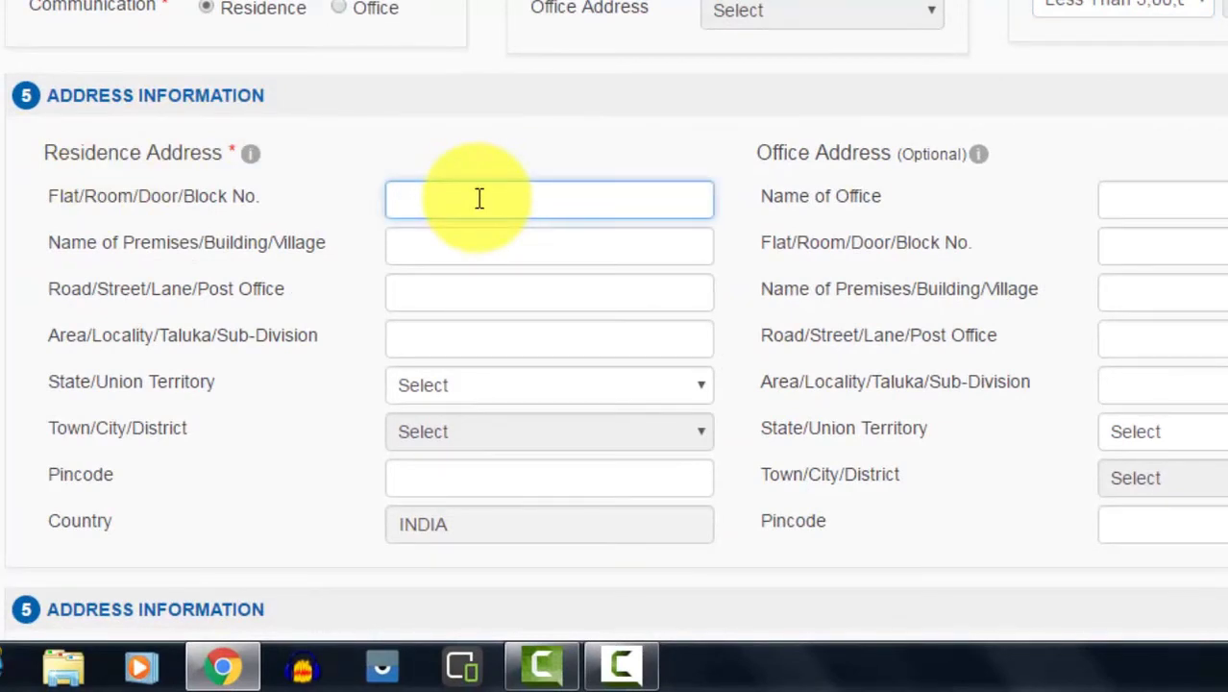
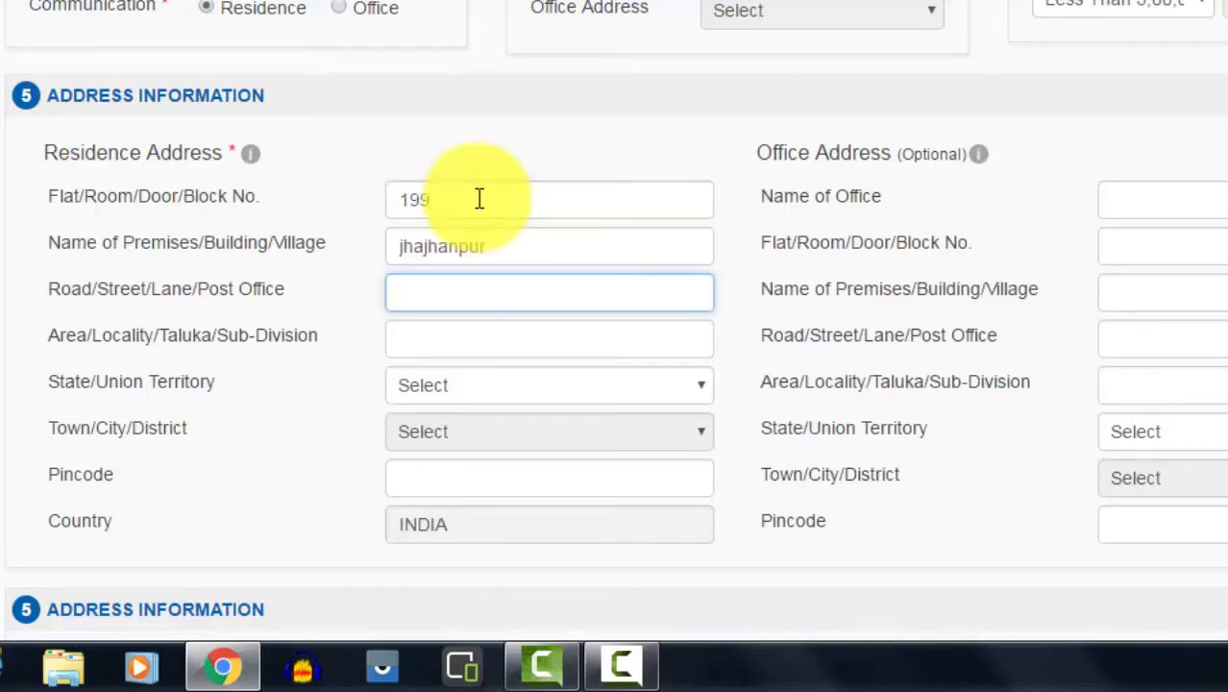
pyautogui.click(478, 198)
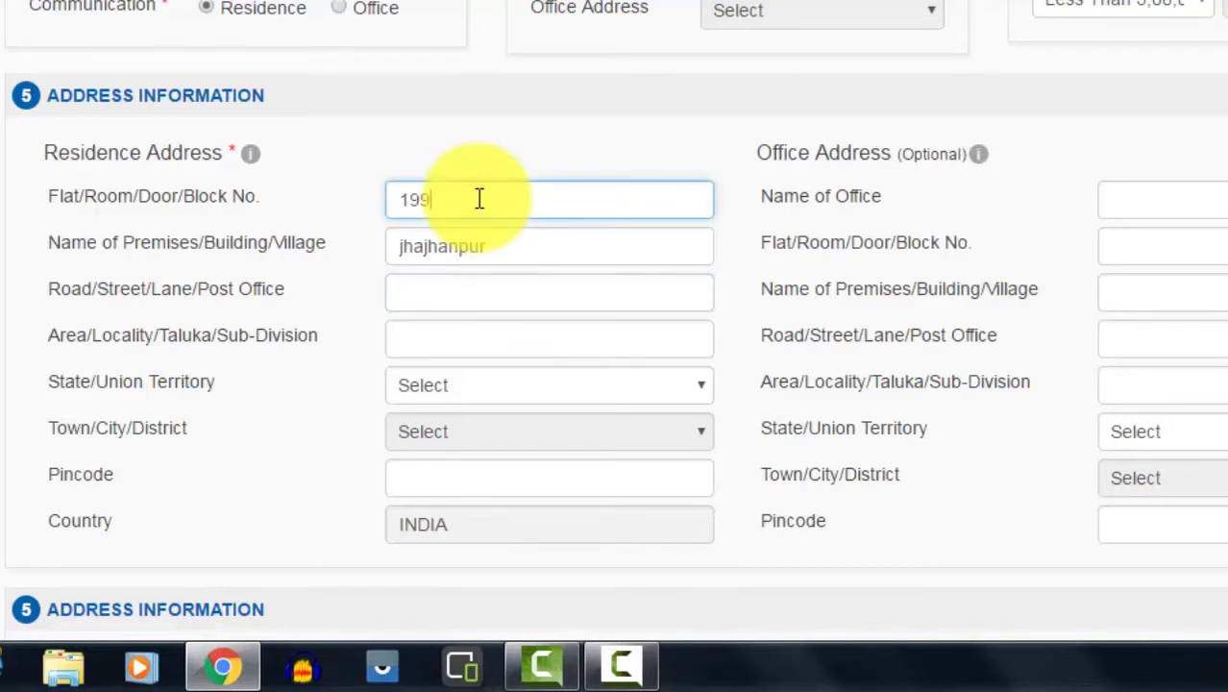
pyautogui.click(500, 248)
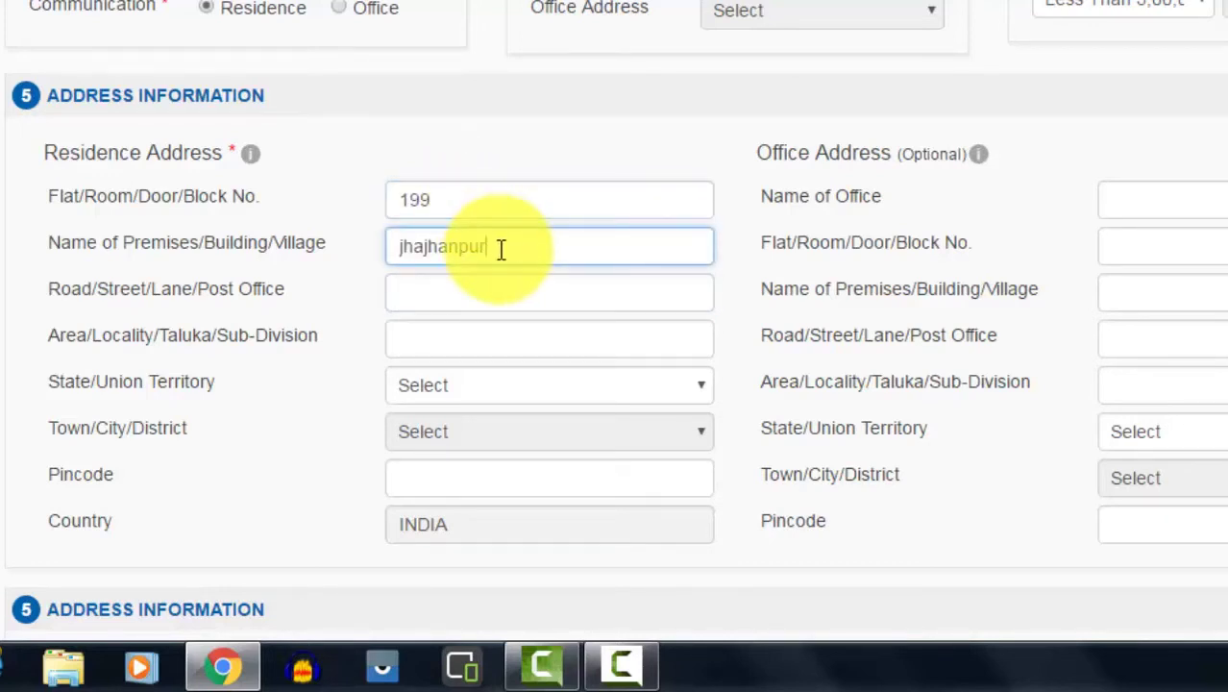
pyautogui.click(442, 297)
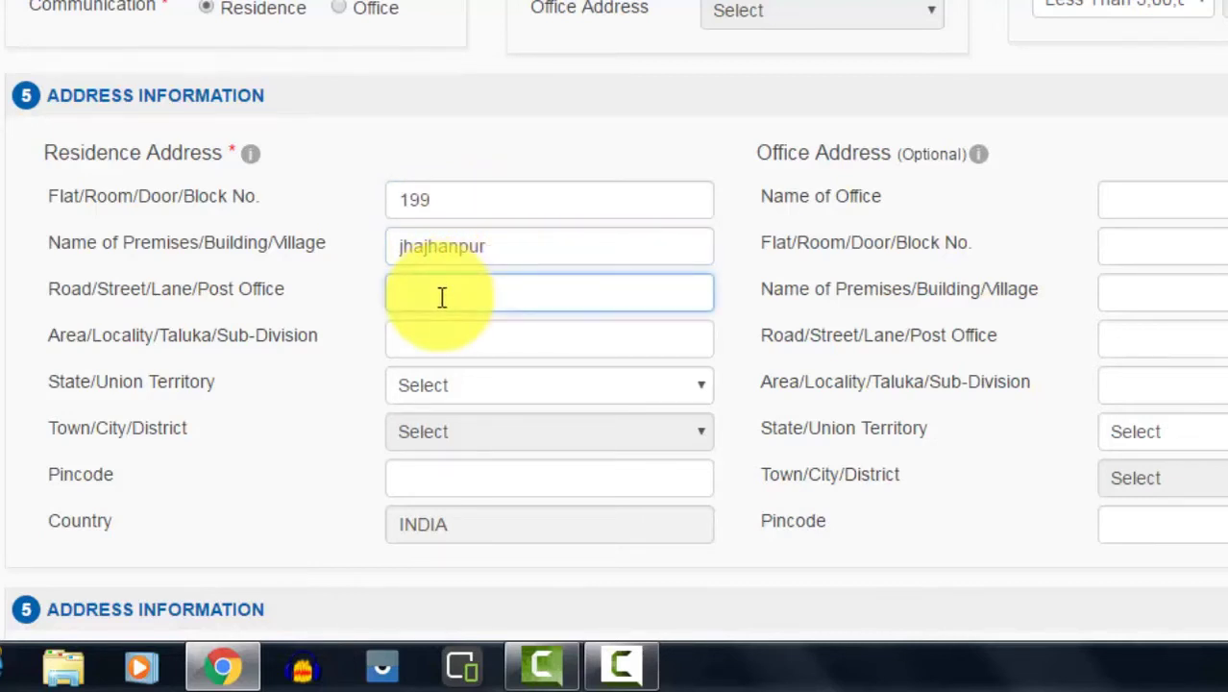
pyautogui.click(434, 341)
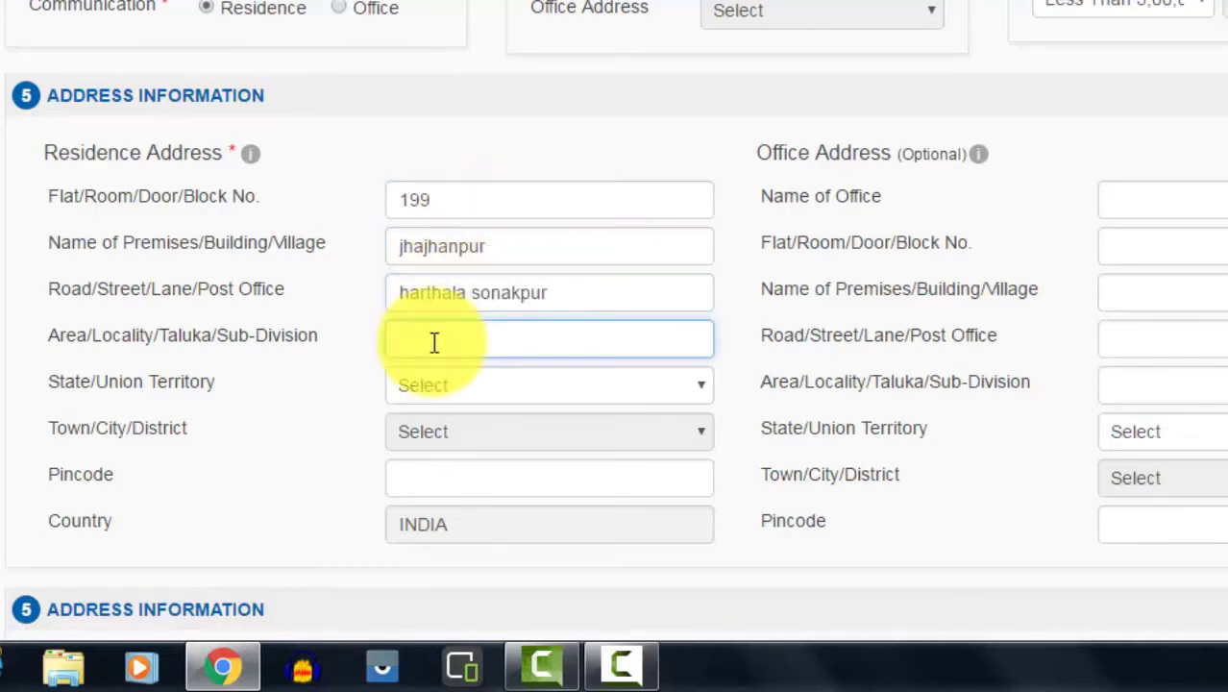
pyautogui.press('Tab')
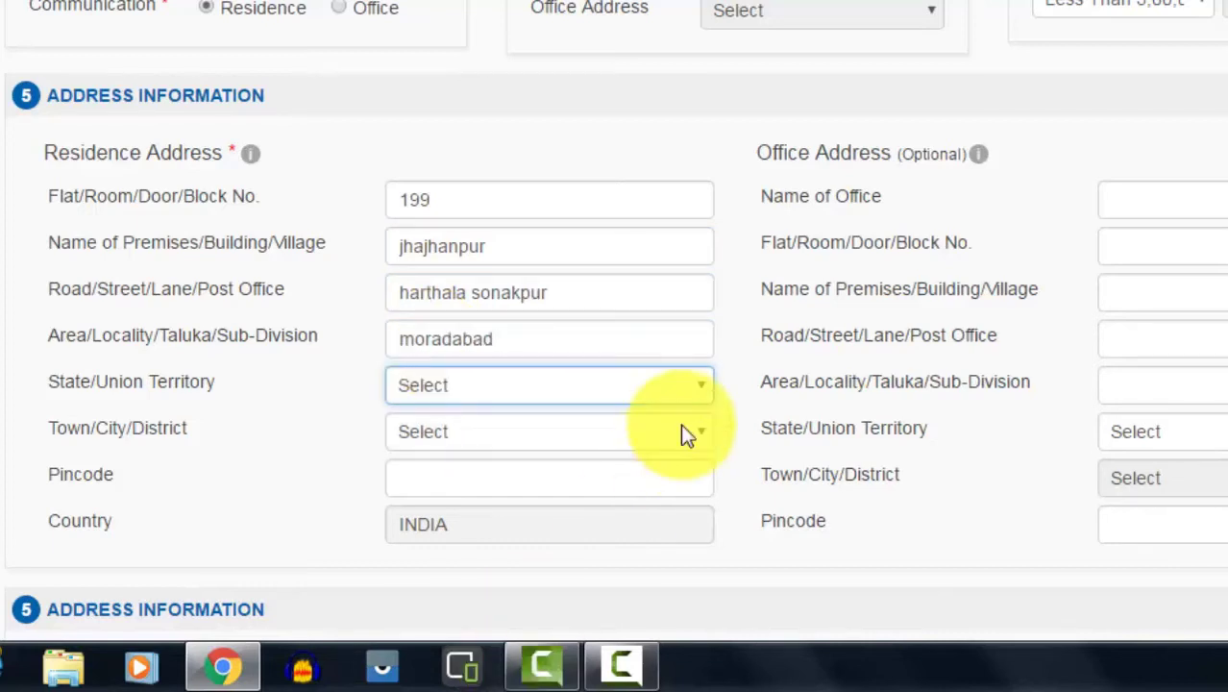
# Step: Set the residence state to UTTAR PRADESH, district to MORADABAD, and enter the pincode
pyautogui.click(701, 388)
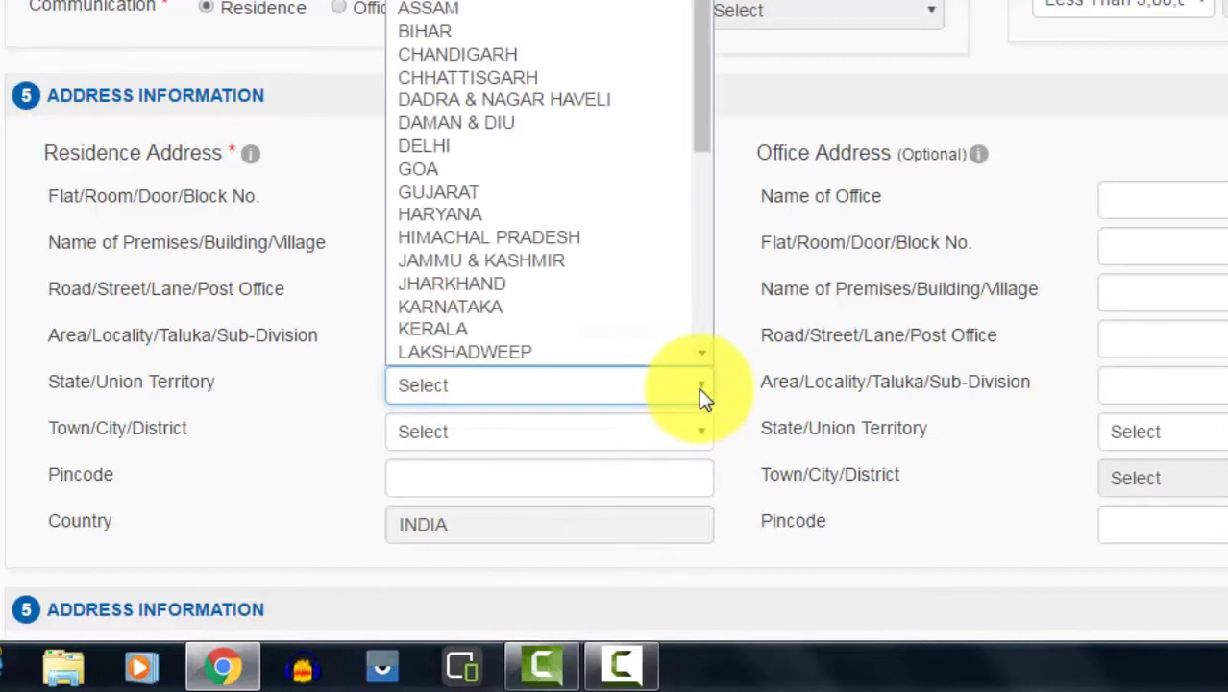
pyautogui.press('u')
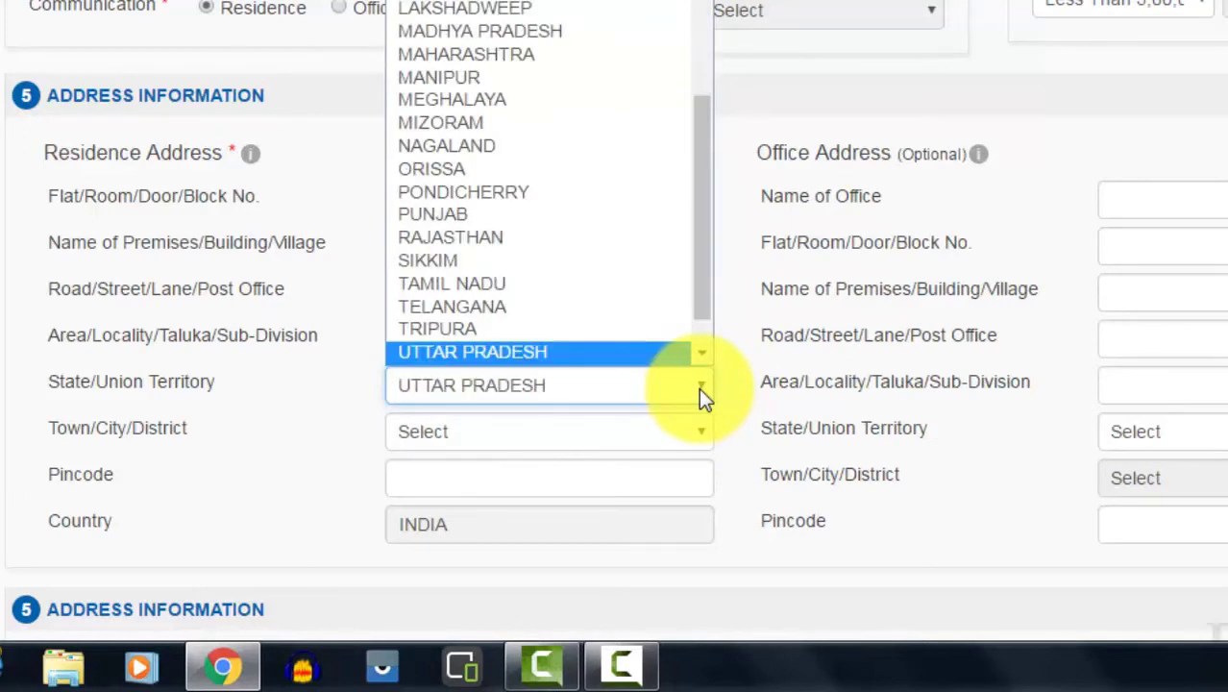
pyautogui.press('Return')
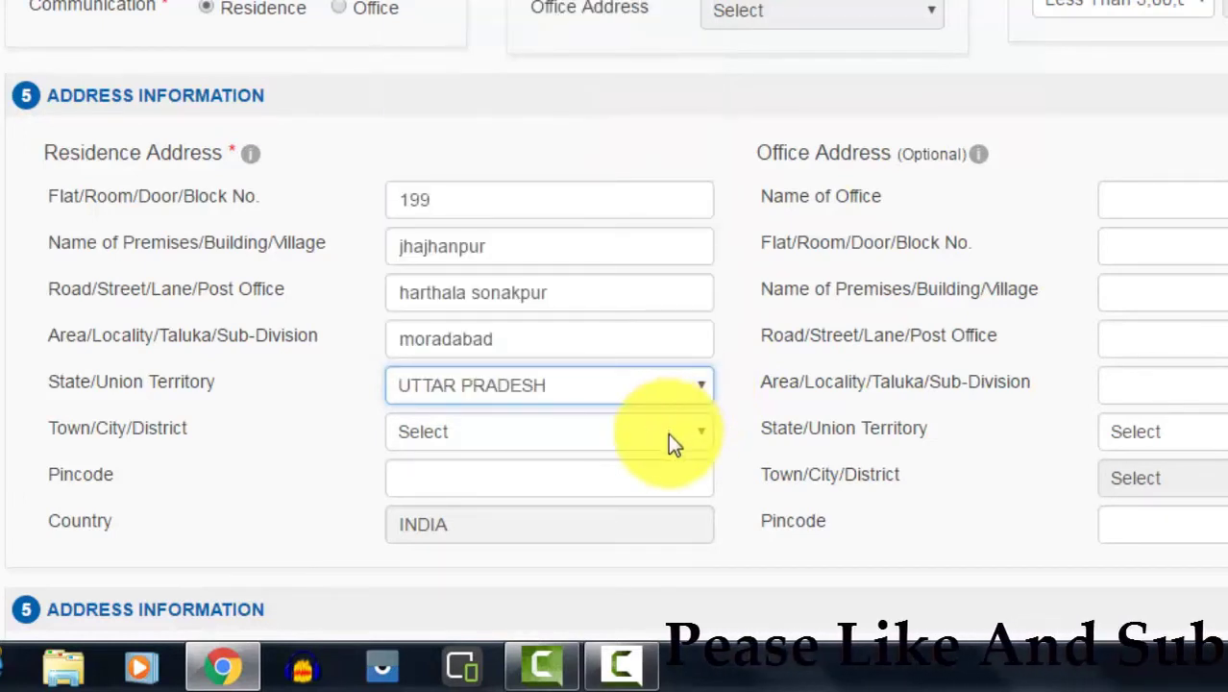
pyautogui.click(621, 442)
pyautogui.press('m')
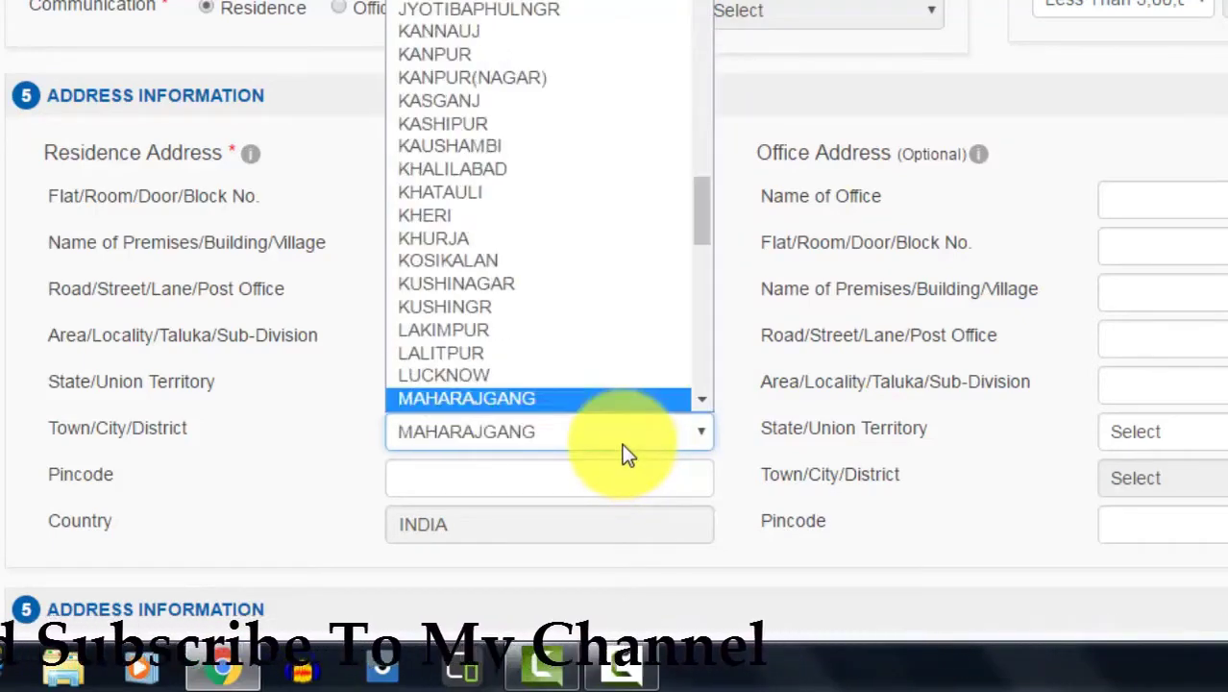
pyautogui.press('o')
pyautogui.press('Return')
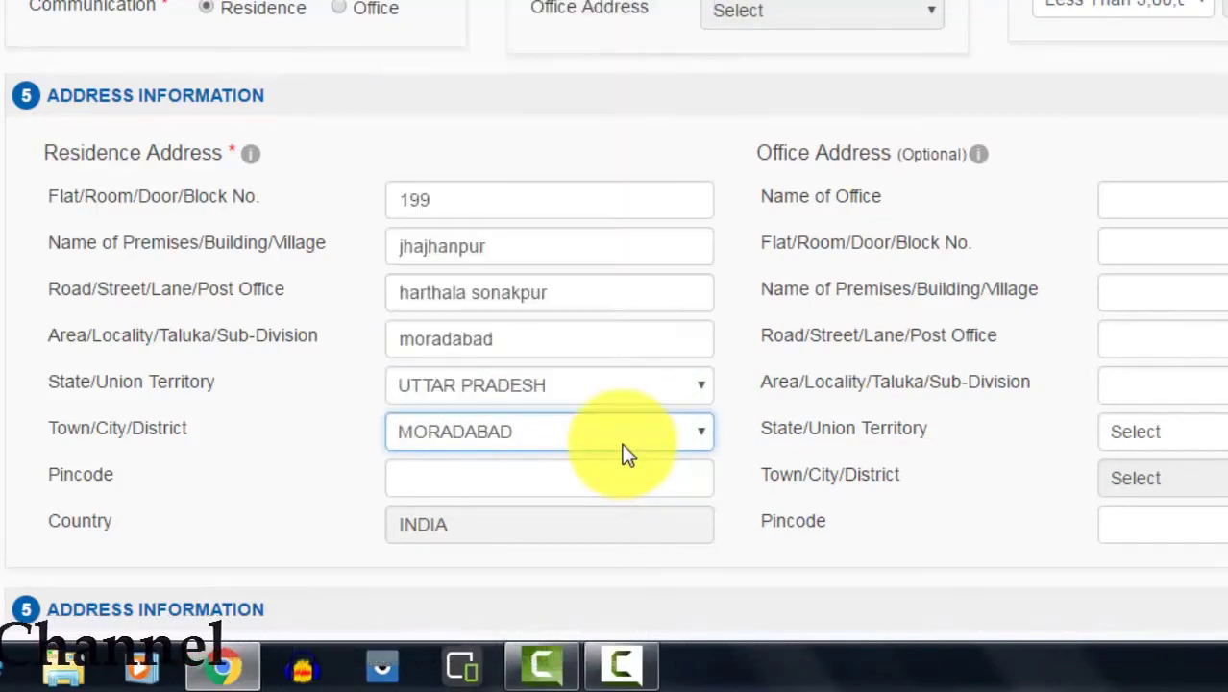
pyautogui.click(558, 478)
pyautogui.write('244001')
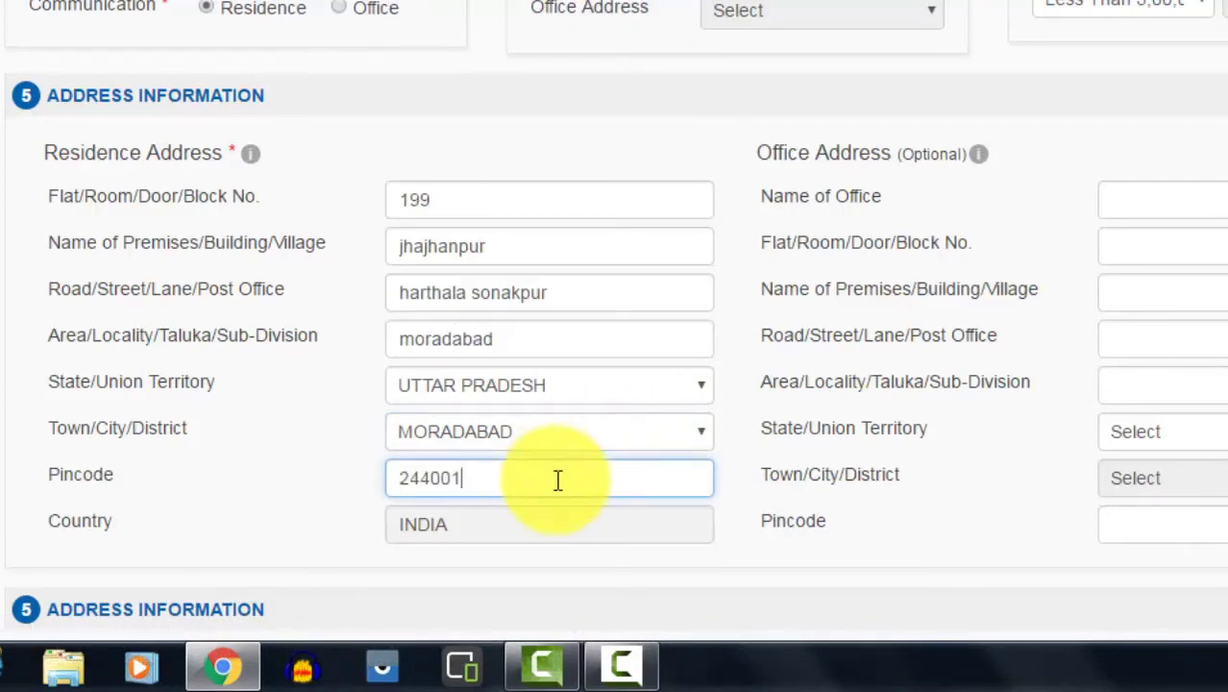
pyautogui.scroll(-2, 558, 477)
pyautogui.click(1201, 14)
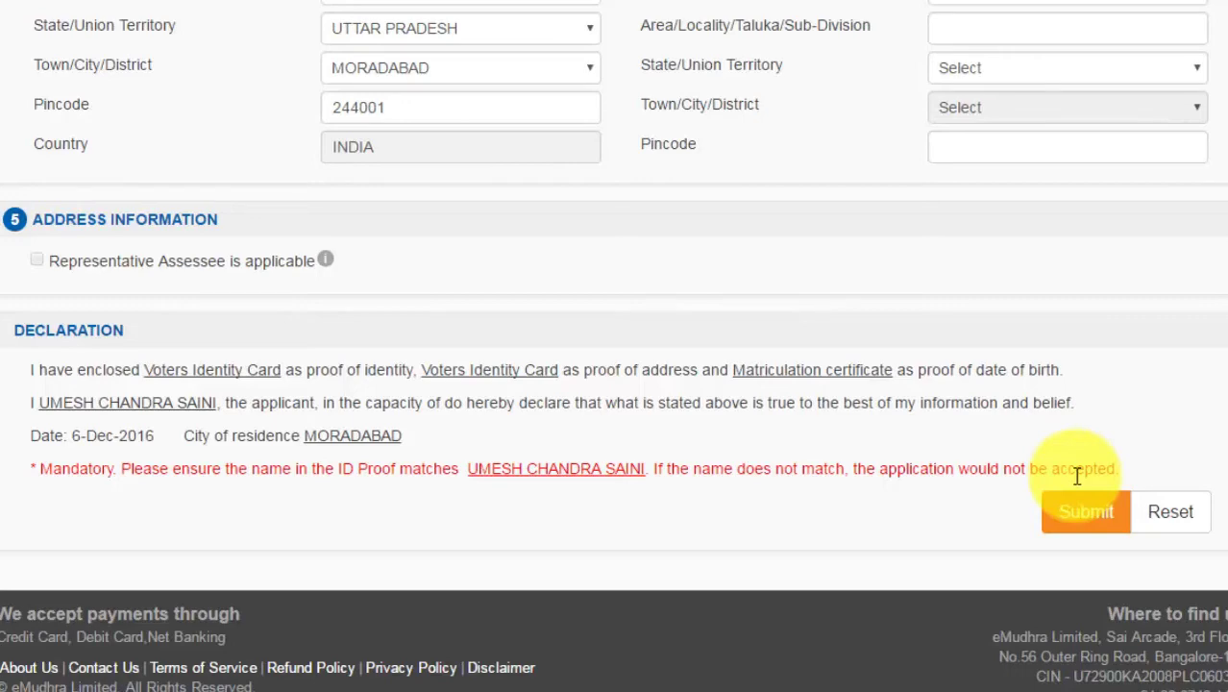
# Step: Submit the completed new PAN application from the Declaration section
pyautogui.click(1083, 528)
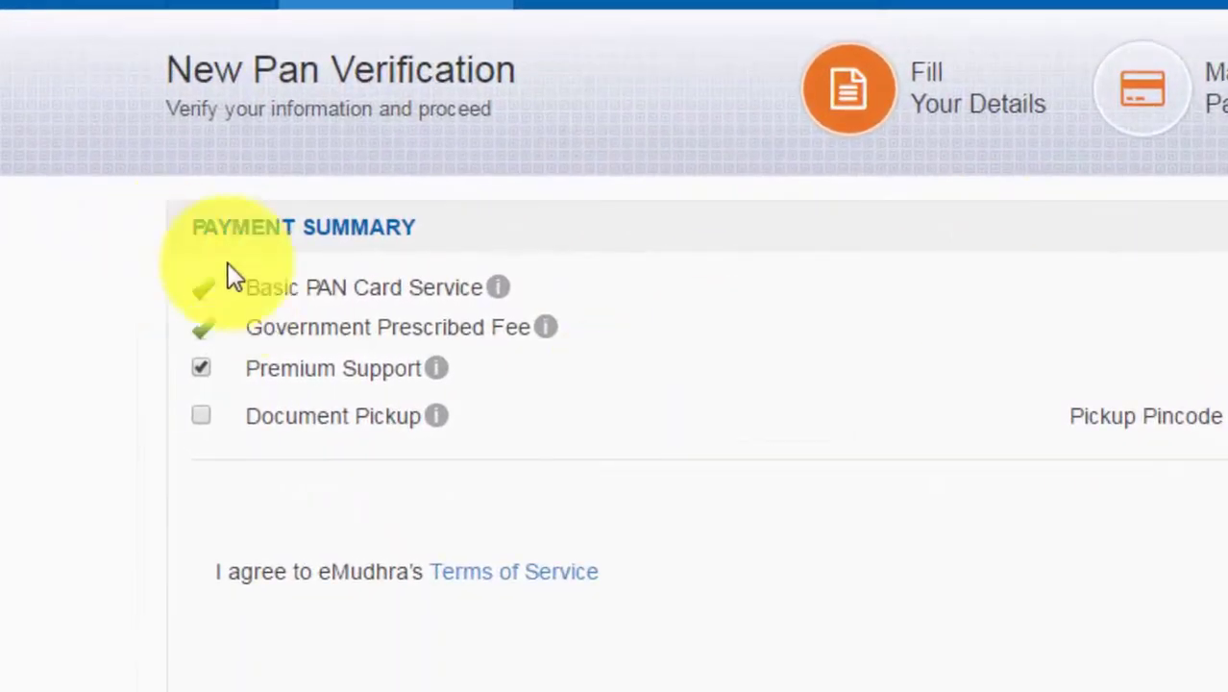
# Step: Review the New Pan Verification details and proceed to payment of ₹221
pyautogui.moveTo(498, 286)
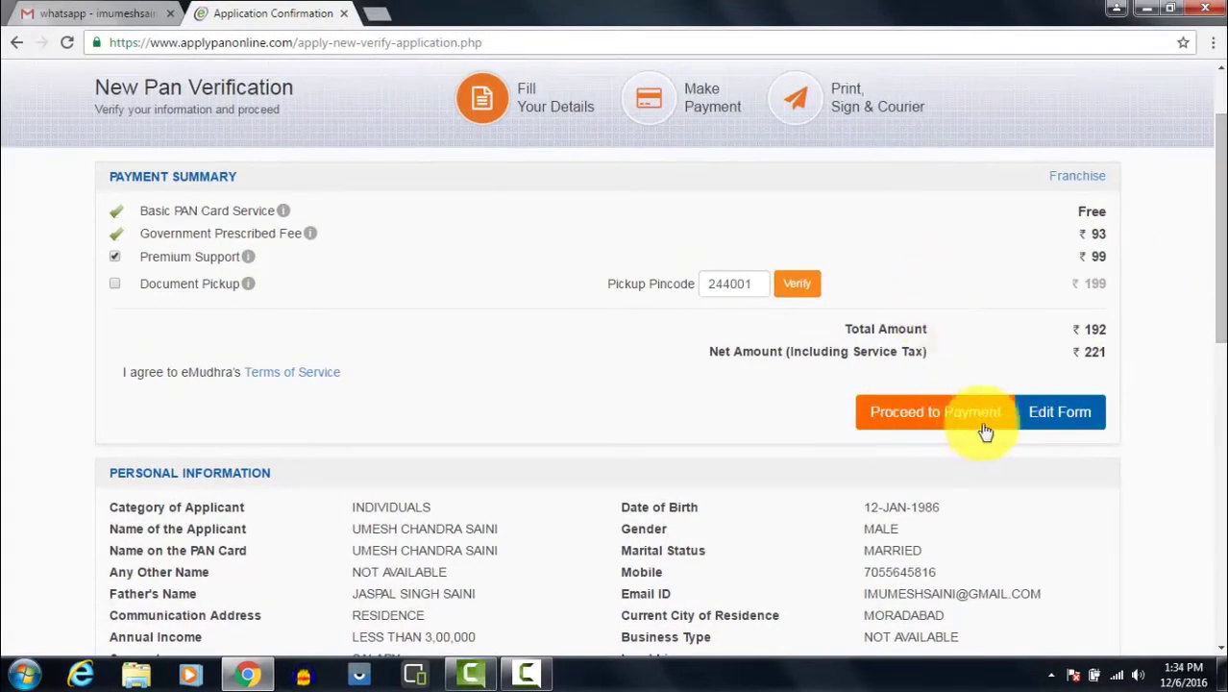
pyautogui.moveTo(1218, 235); pyautogui.dragTo(1219, 354)
pyautogui.scroll(-1, 1218, 354)
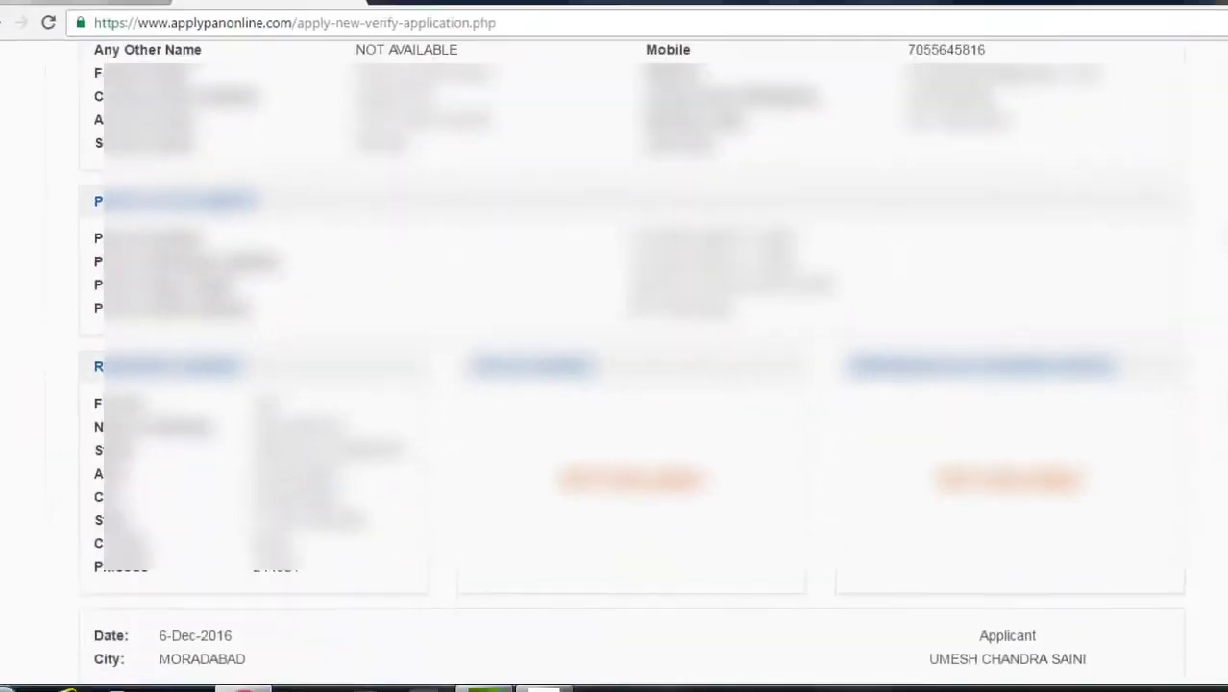
pyautogui.scroll(-1, 1205, 509)
pyautogui.scroll(-1, 1212, 539)
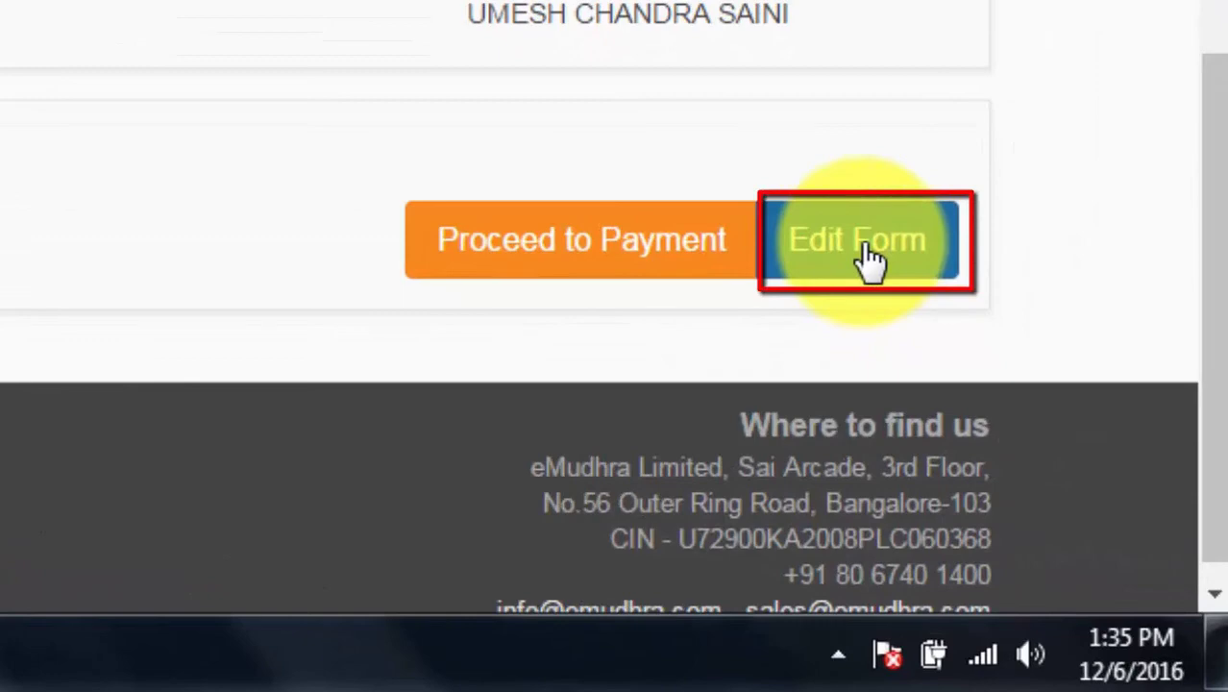
pyautogui.scroll(10, 1215, 192)
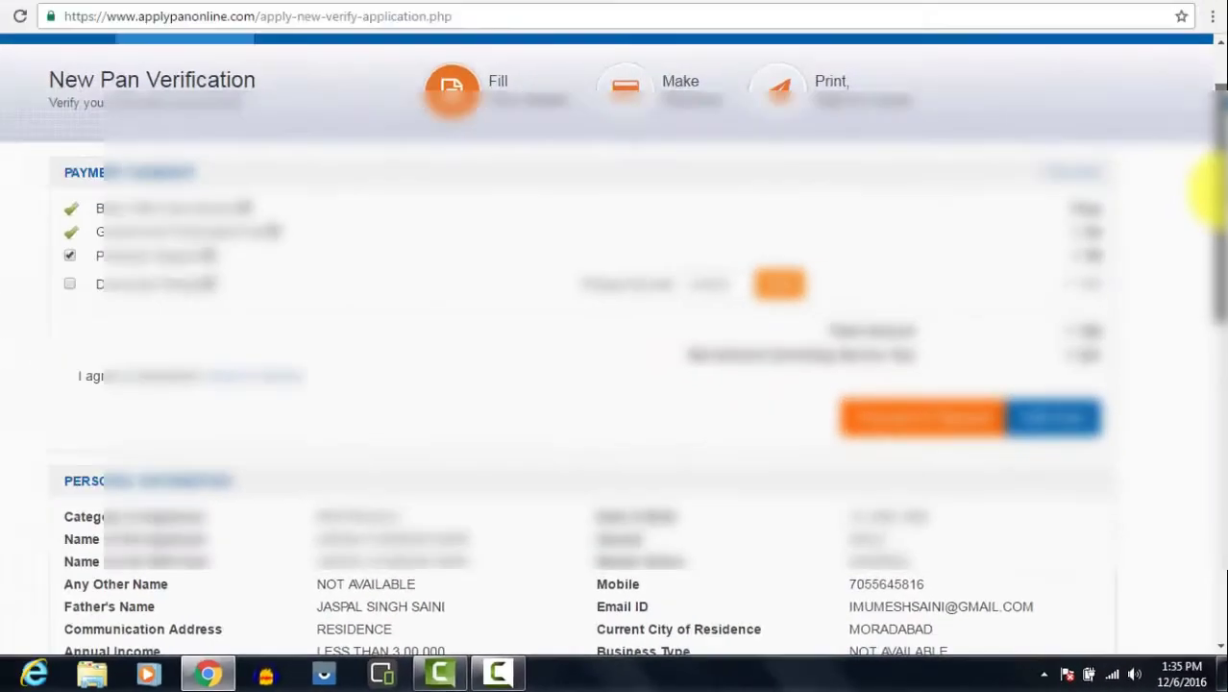
pyautogui.moveTo(1213, 192); pyautogui.dragTo(1196, 616)
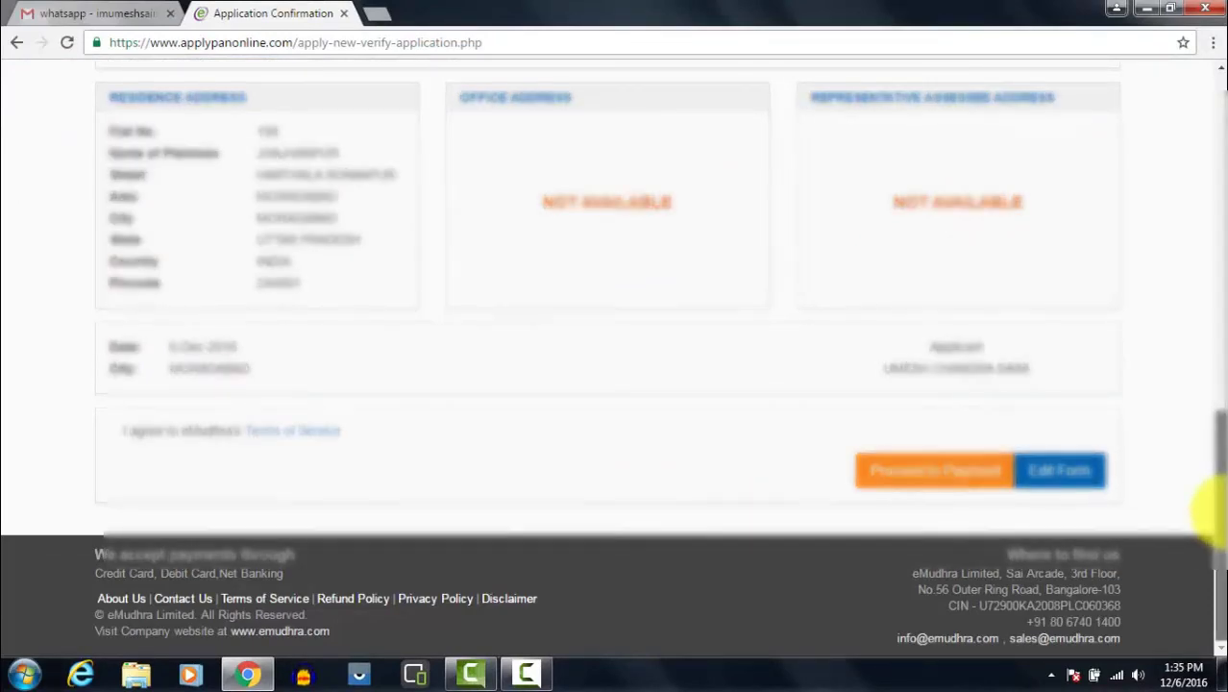
pyautogui.moveTo(1215, 499); pyautogui.dragTo(1215, 76)
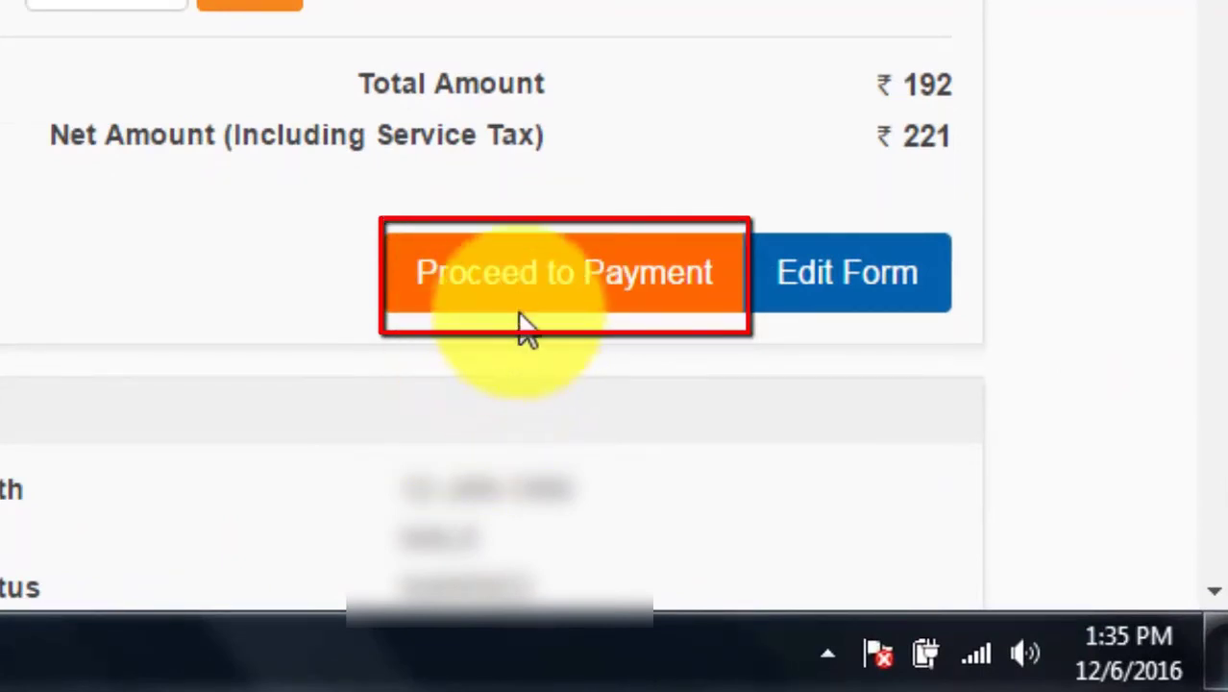
pyautogui.click(527, 289)
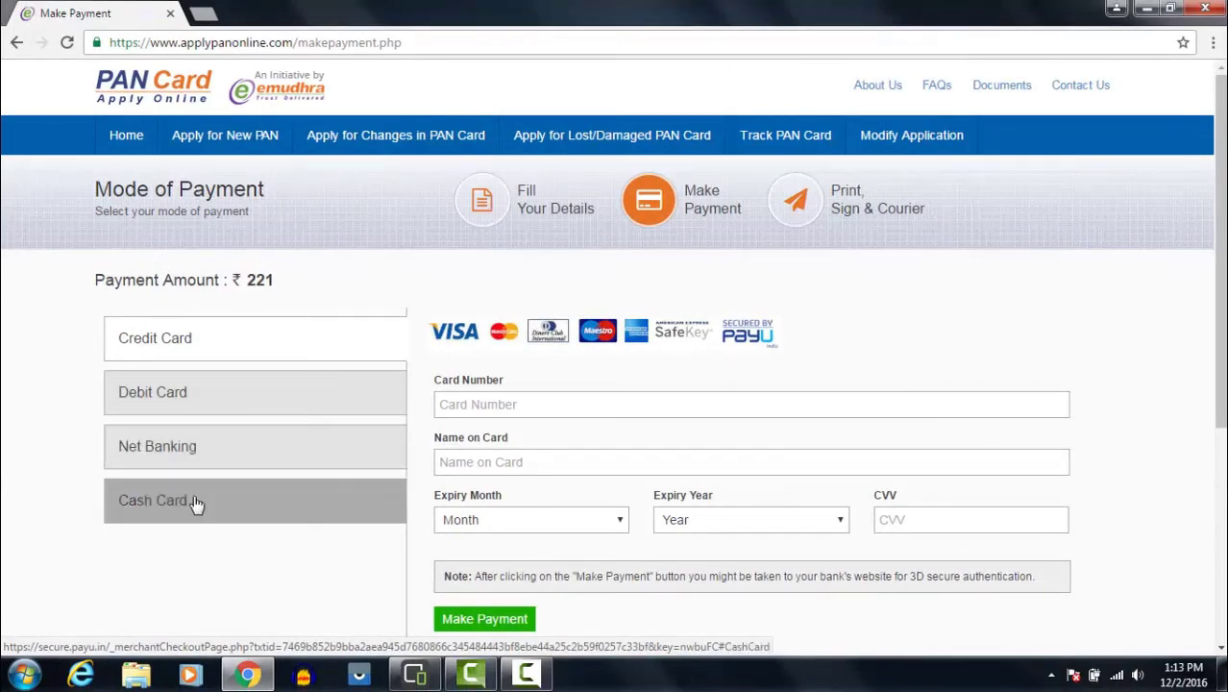
# Step: Choose debit card payment and enter the card number and the name on the card
pyautogui.click(153, 392)
pyautogui.click(528, 405)
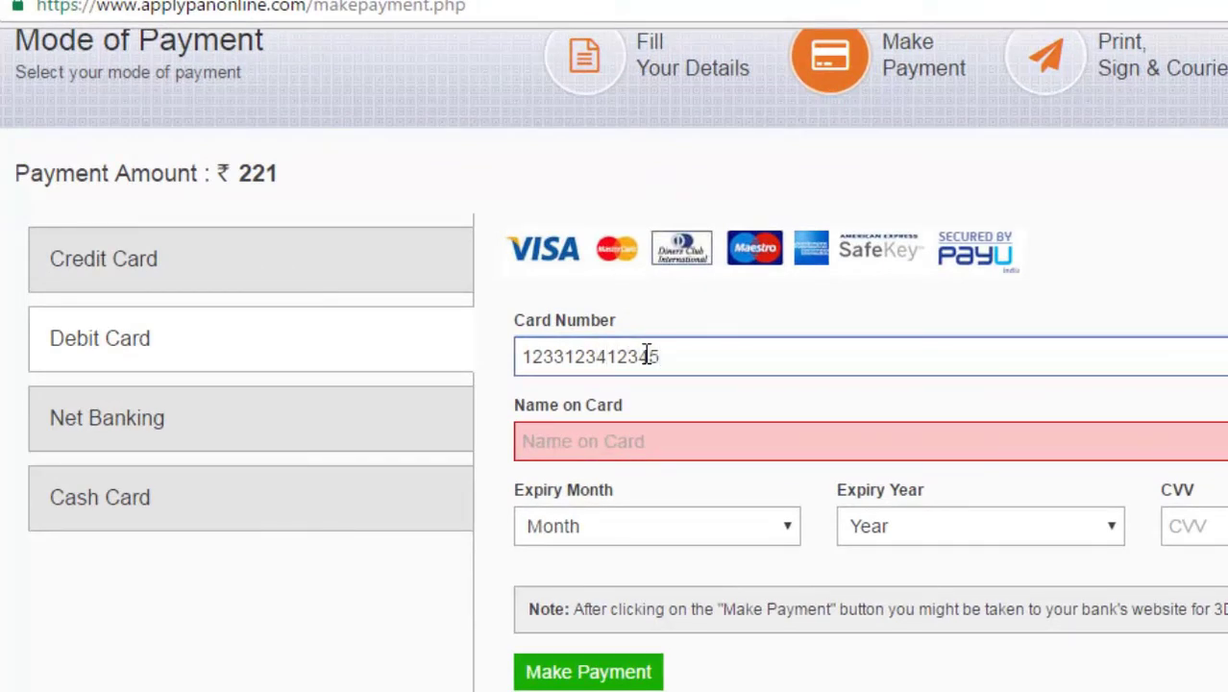
pyautogui.click(612, 441)
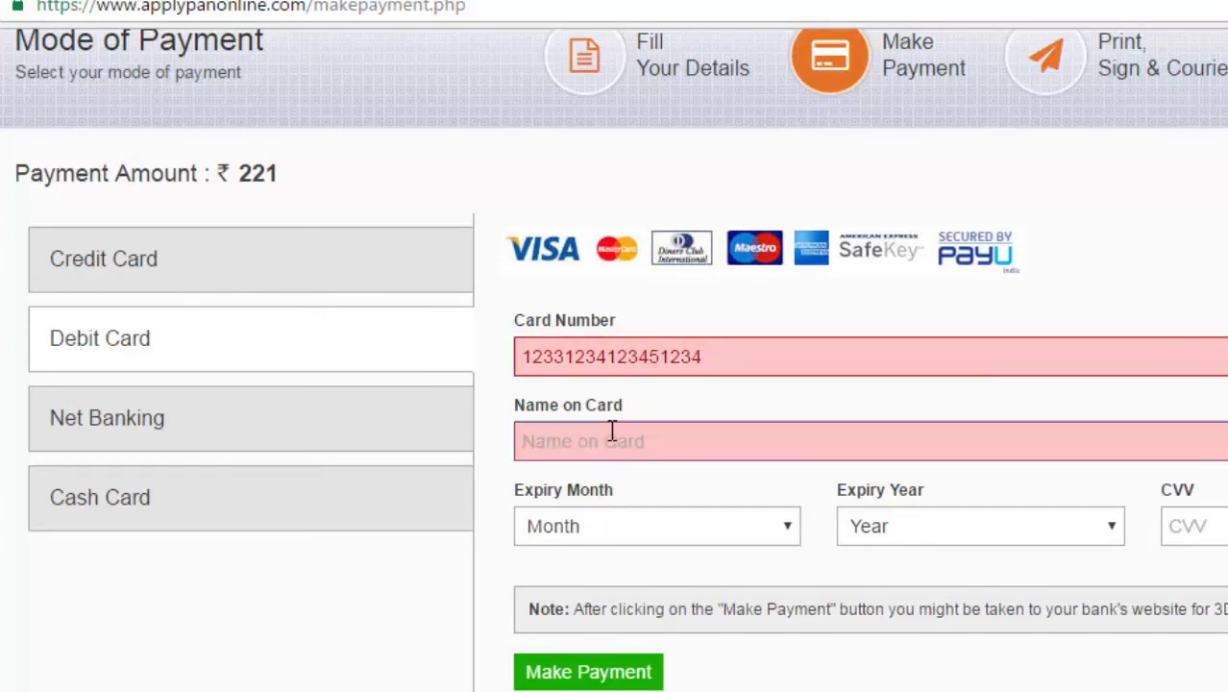
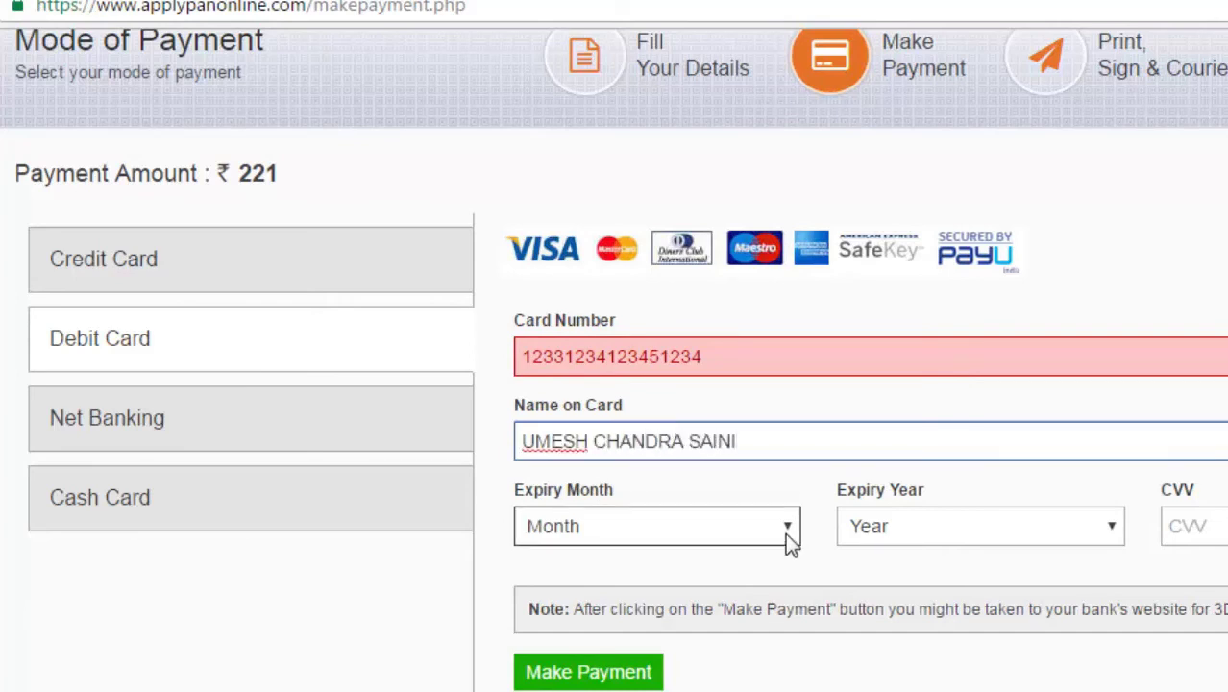
# Step: Set the card expiry to Jan (01) 2025, enter the CVV, and submit the payment
pyautogui.click(785, 532)
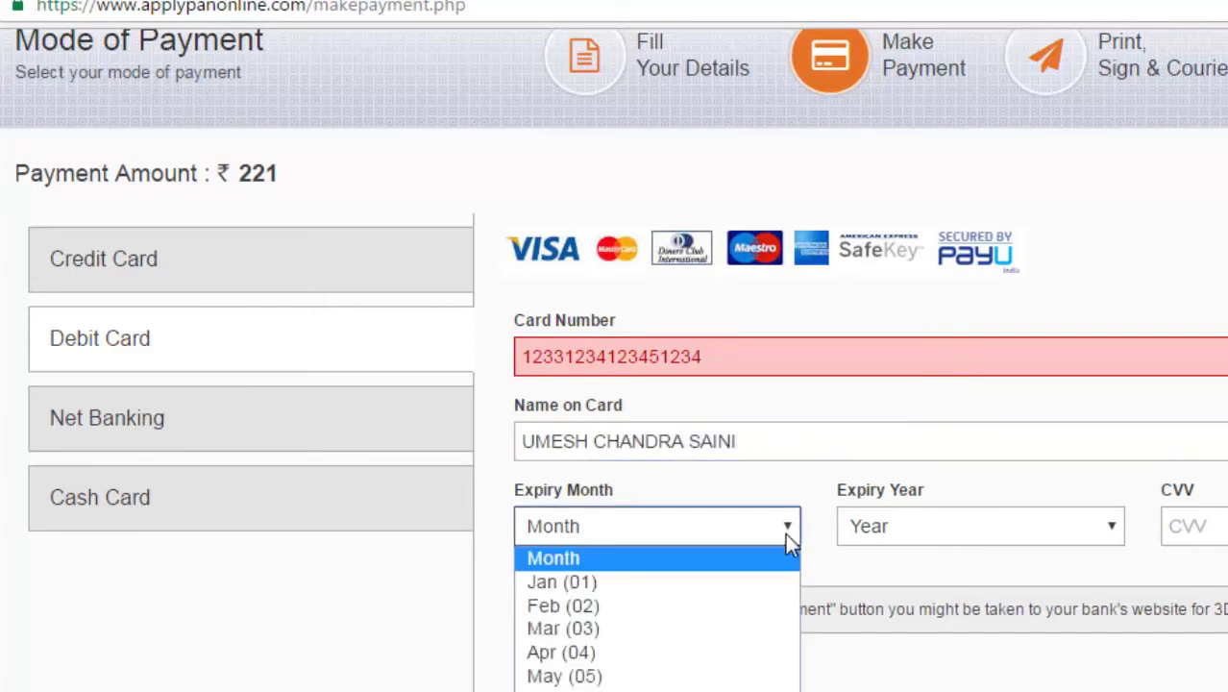
pyautogui.press('Down')
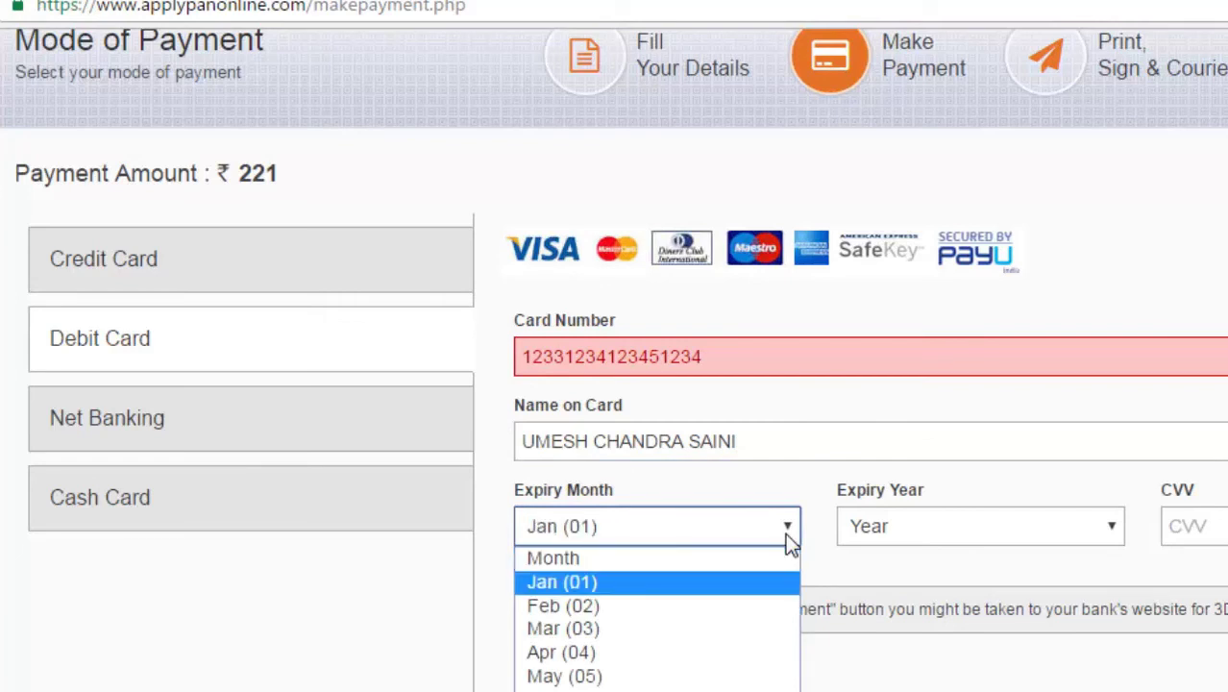
pyautogui.press('Return')
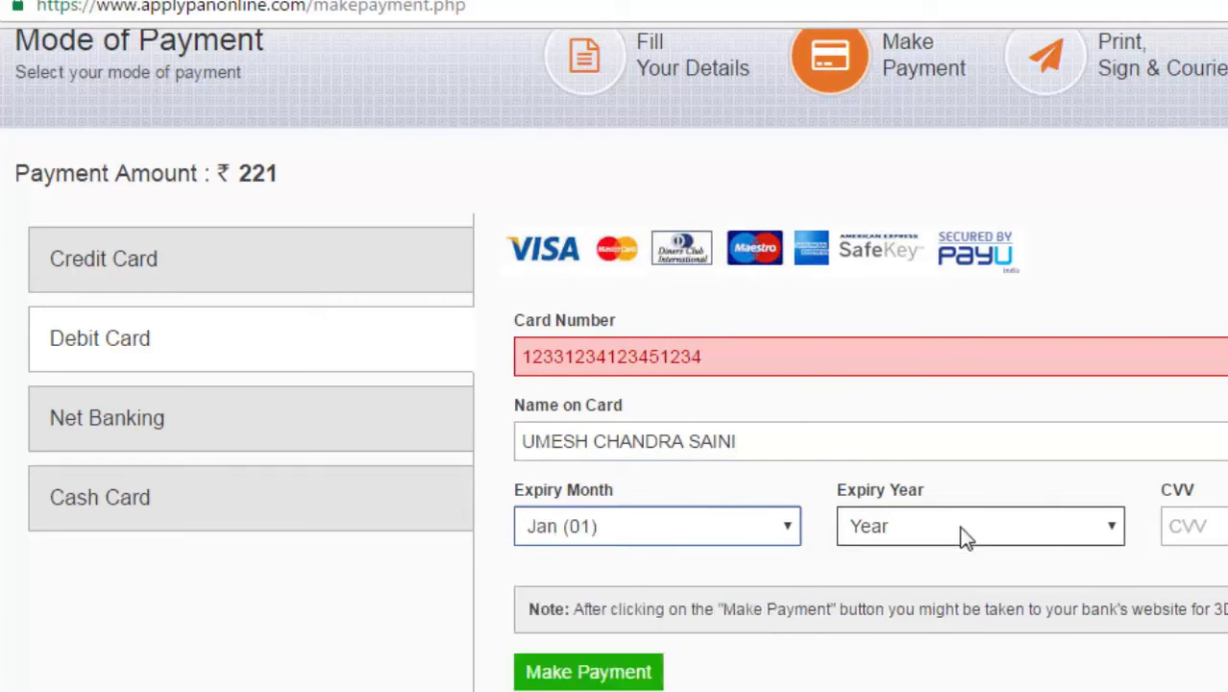
pyautogui.click(963, 534)
pyautogui.click(885, 283)
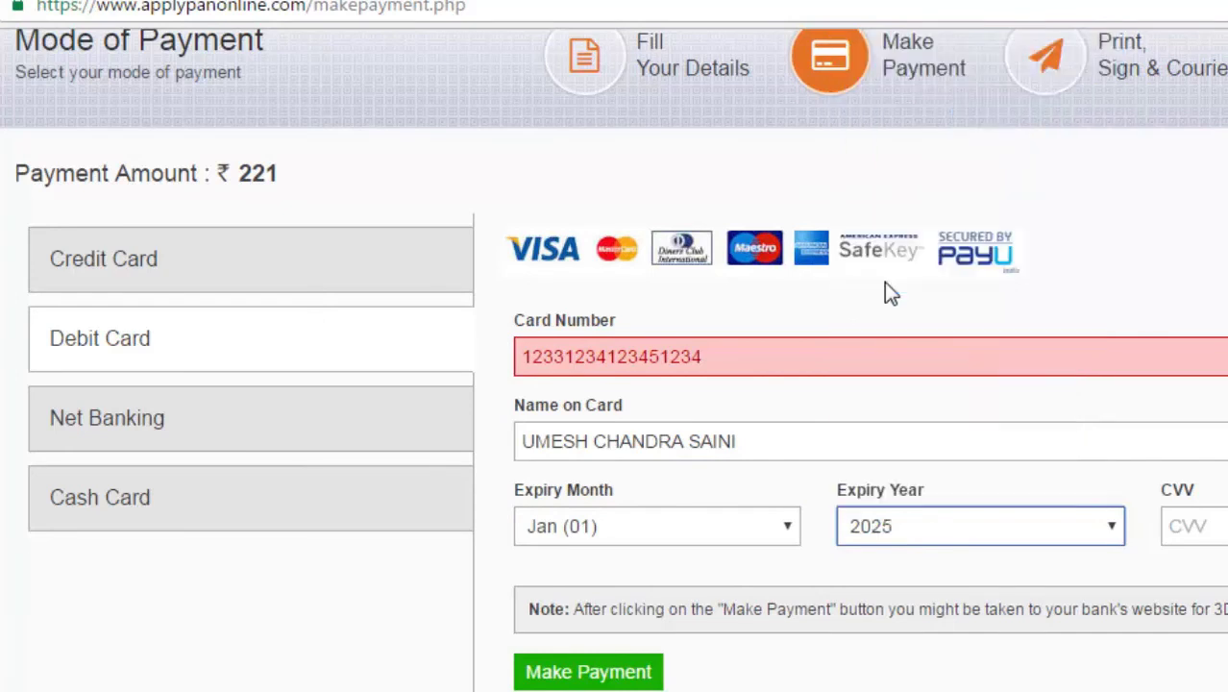
pyautogui.click(1217, 530)
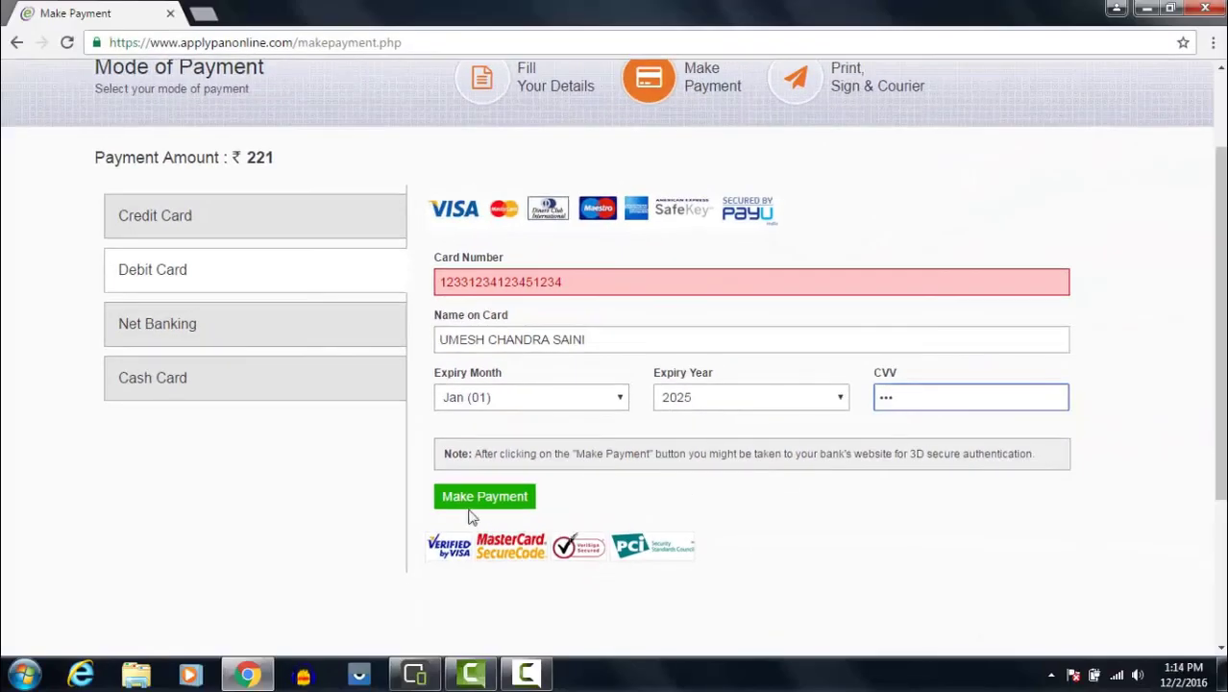
pyautogui.click(505, 501)
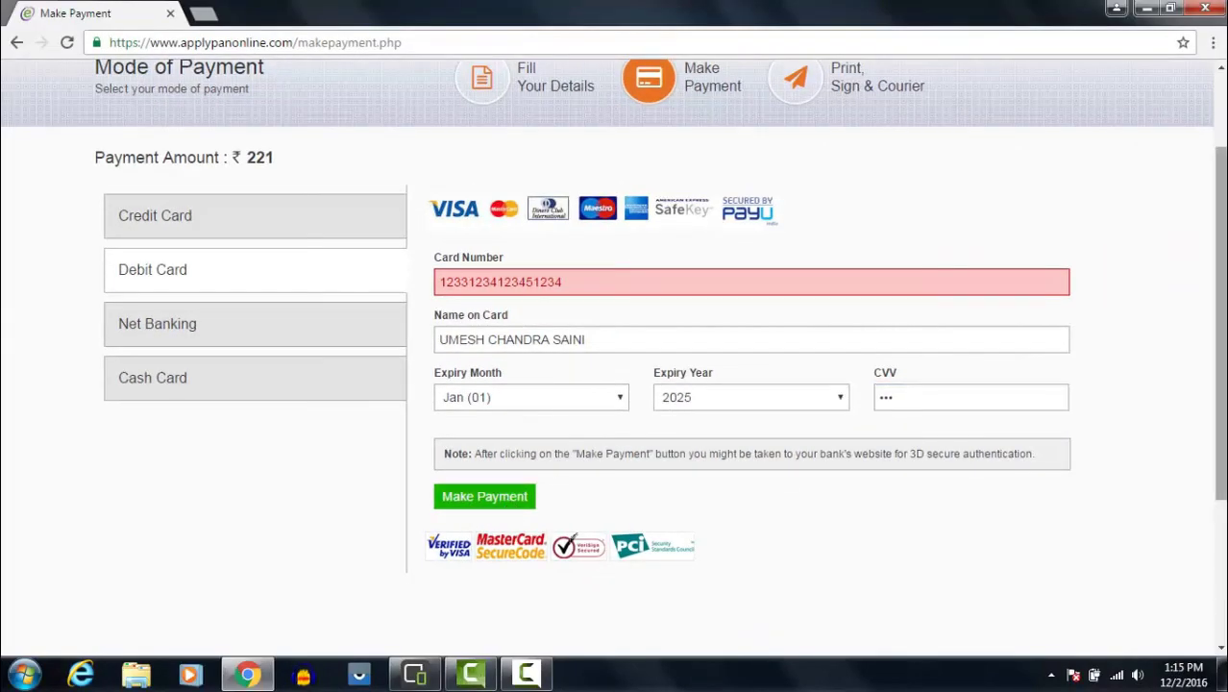